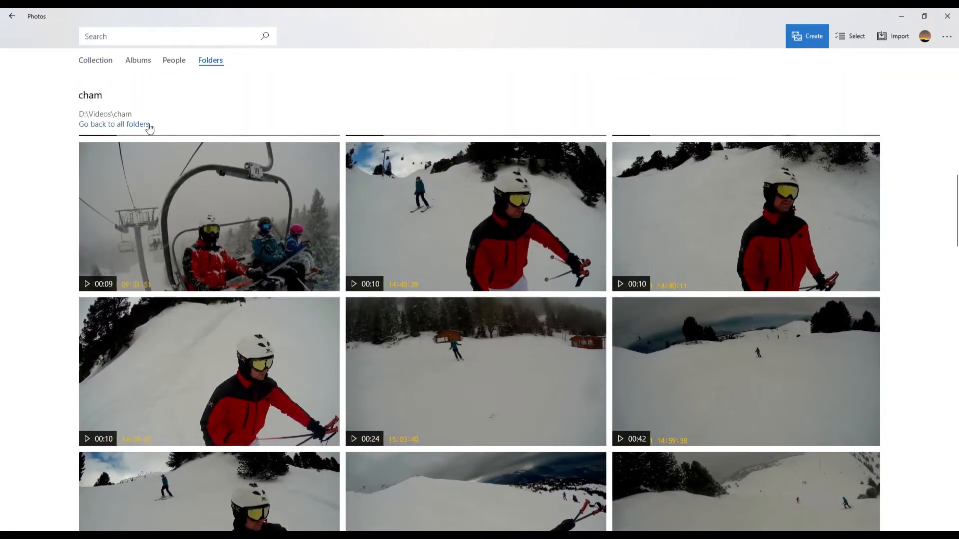
Go back to all folders and open the 104_FUJI folder inside Pics in the C: drive Pictures folder.
left_click(148, 125)
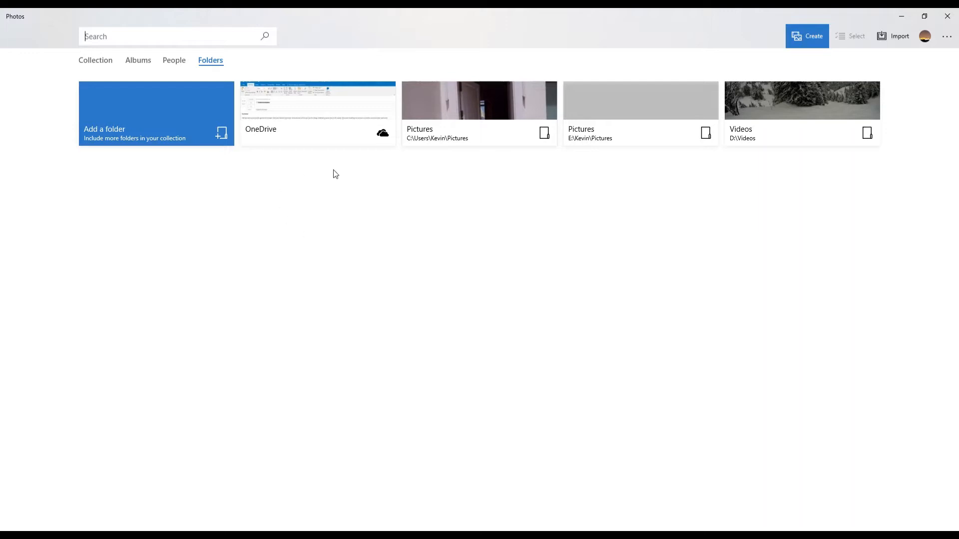
left_click(514, 145)
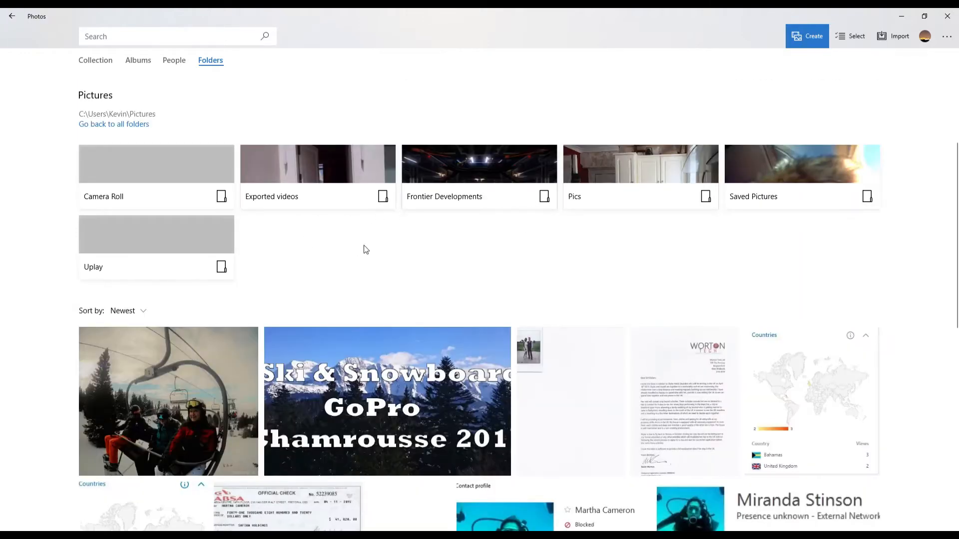
left_click(622, 172)
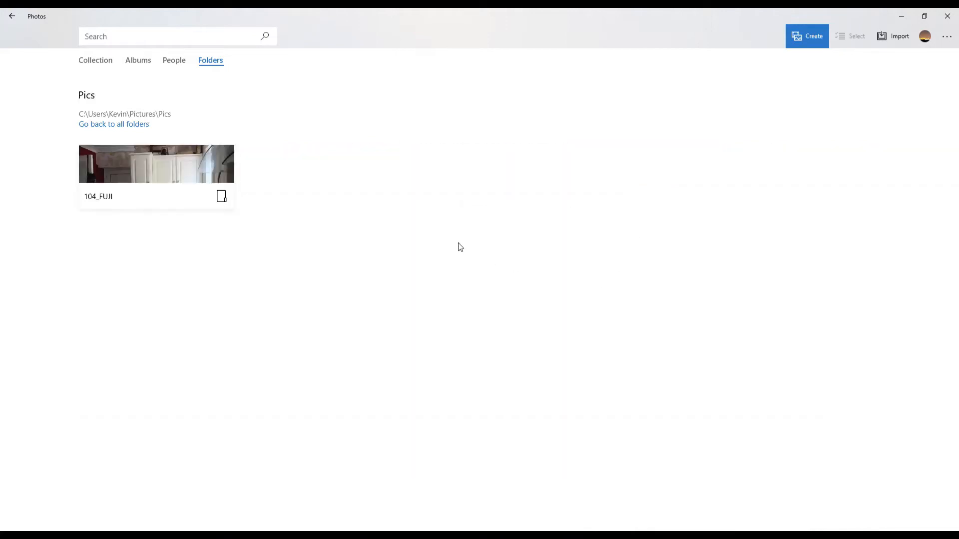
left_click(166, 178)
Select four photos: the second dusk mountain view, the third blue-jacketed skier pointing, a pair of skiers together, and the black-clad skier beside his poles.
scroll(604, 295, "down", 20)
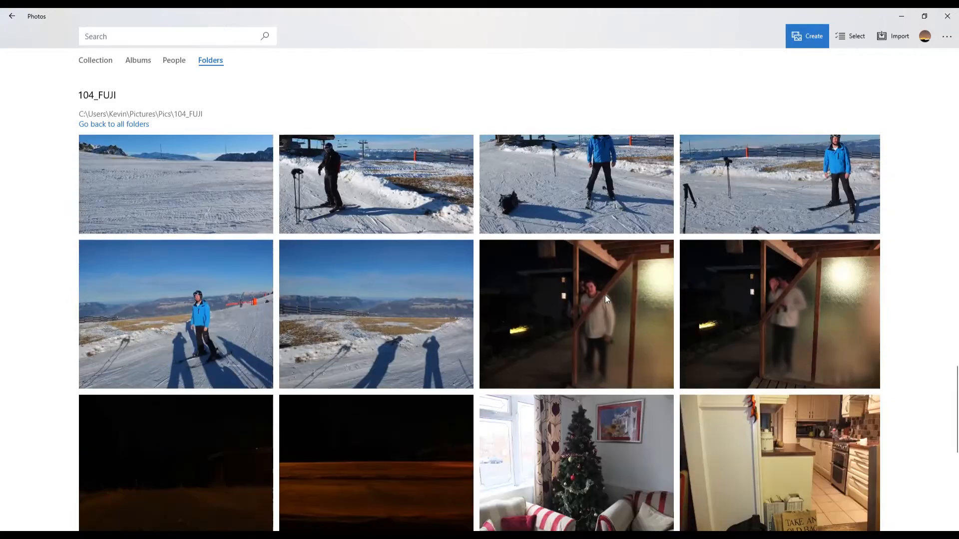
scroll(604, 295, "up", 3)
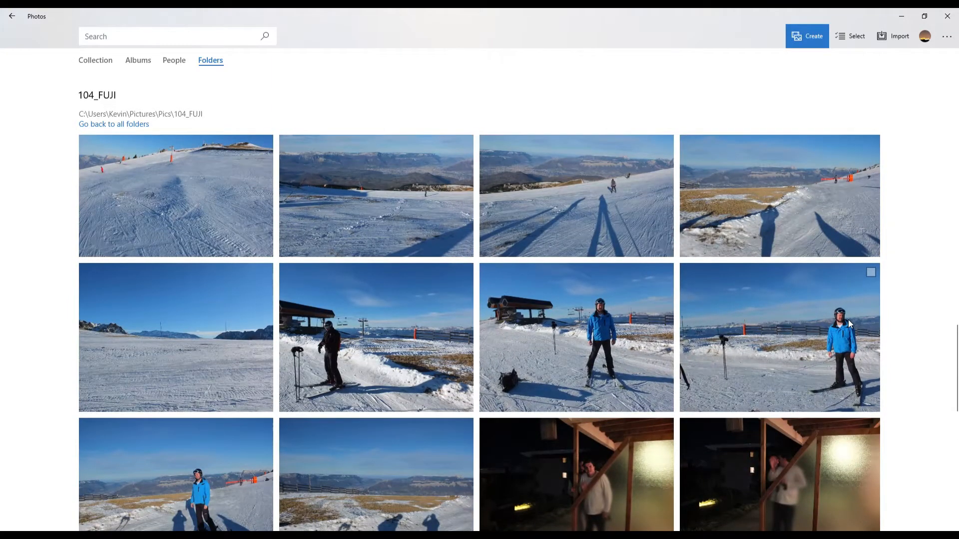
scroll(557, 322, "up", 10)
scroll(556, 322, "down", 1)
scroll(556, 322, "up", 3)
scroll(556, 323, "down", 2)
scroll(556, 322, "down", 1)
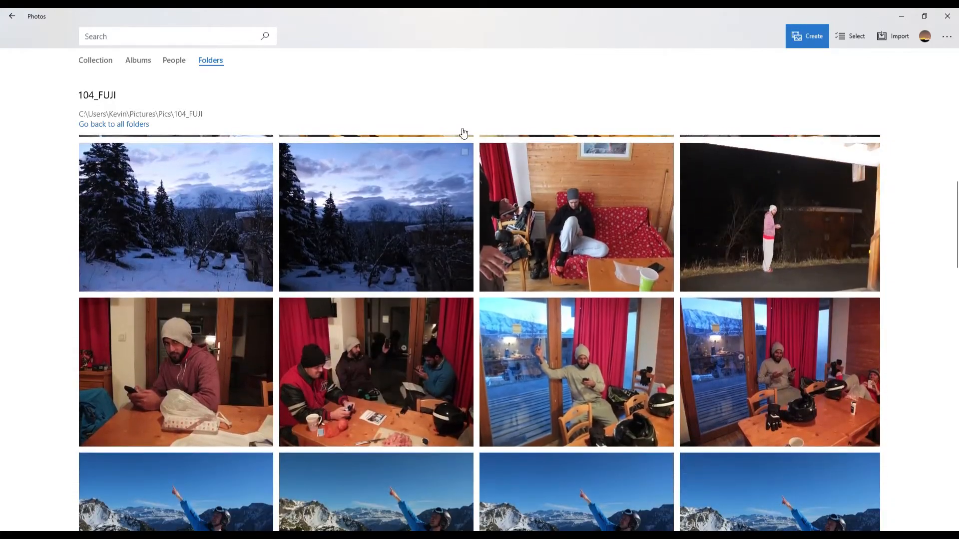
left_click(464, 152)
scroll(502, 245, "down", 2)
scroll(502, 245, "down", 1)
scroll(502, 245, "down", 2)
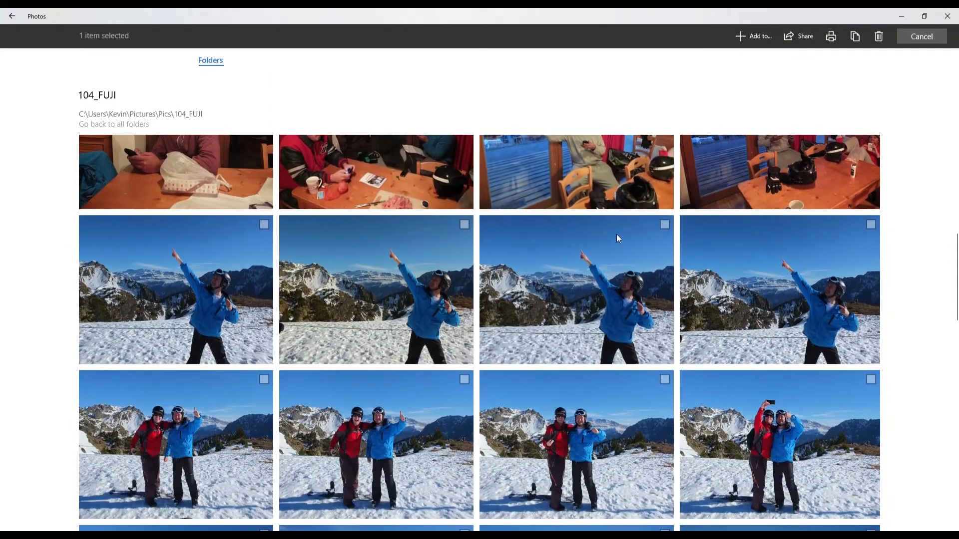
left_click(664, 225)
scroll(632, 266, "down", 3)
left_click(661, 205)
scroll(649, 276, "down", 4)
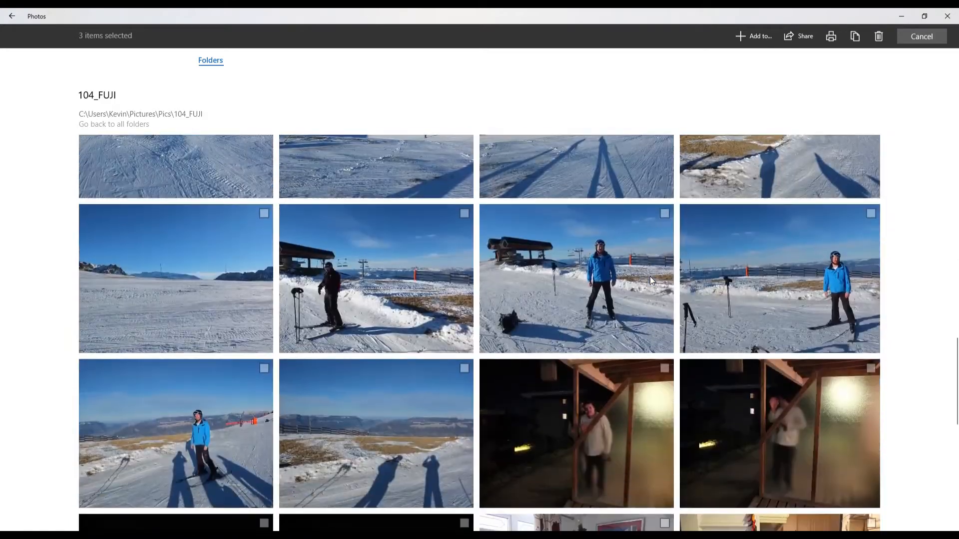
left_click(459, 215)
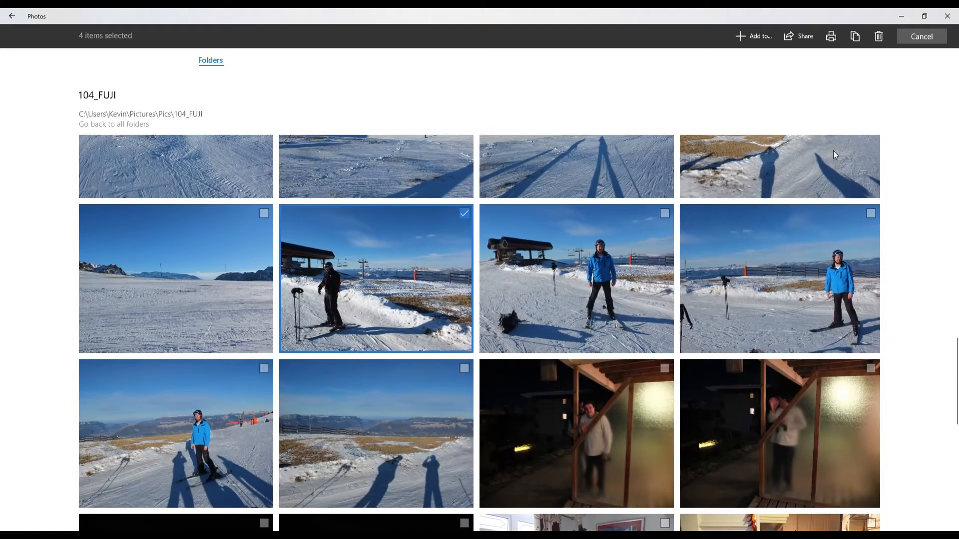
Create a new video with music from the selected photos and name it "Skiing".
left_click(753, 36)
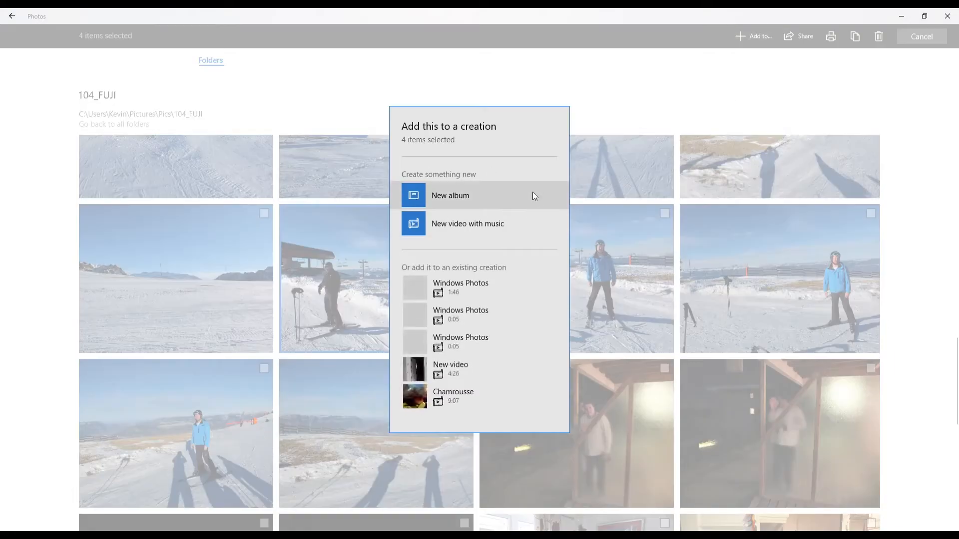
left_click(472, 225)
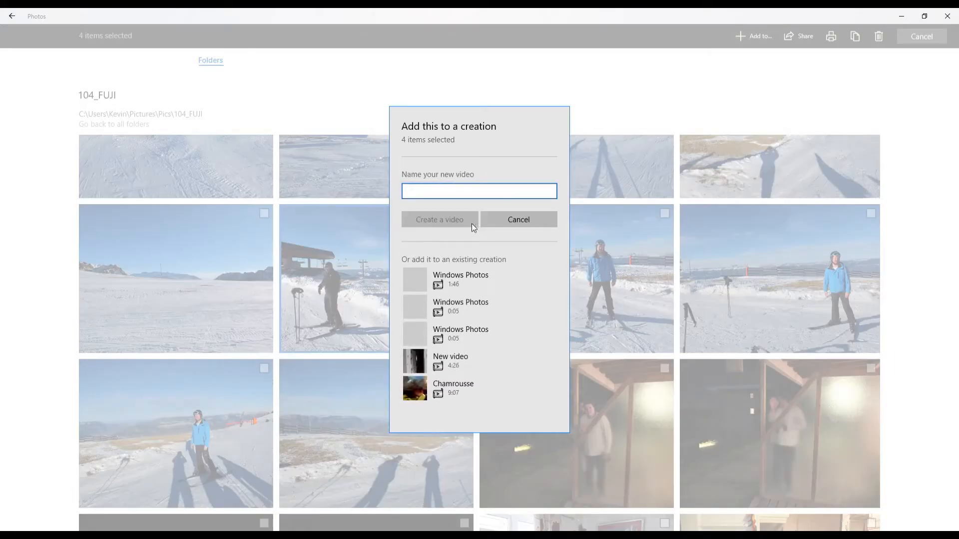
type("Sk")
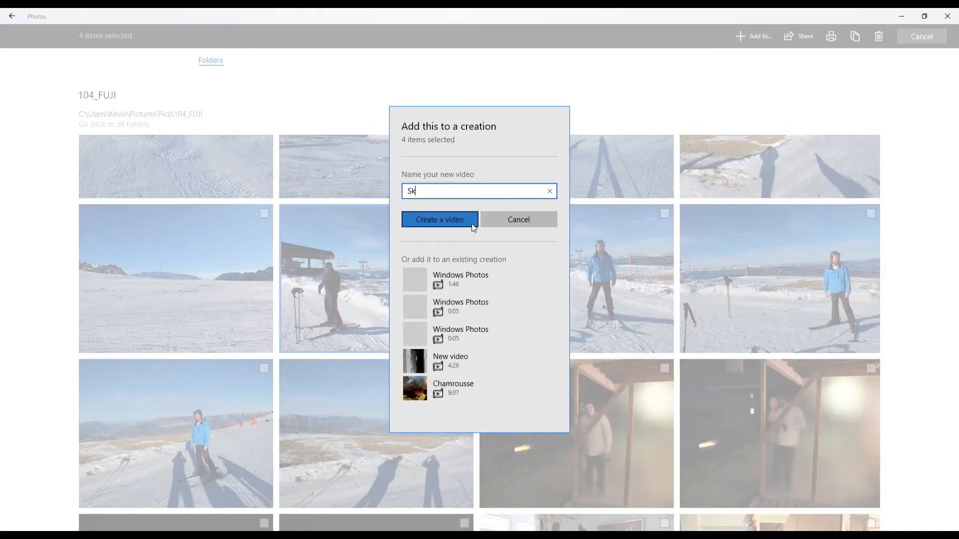
type("iing")
left_click(472, 224)
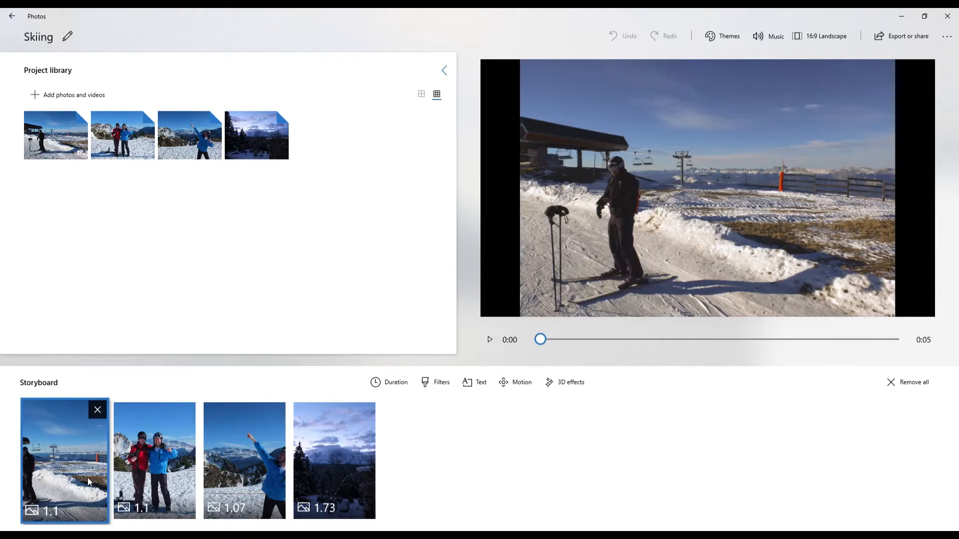
Set the duration of the first and second storyboard photos to 2 seconds each.
left_click(391, 383)
left_click(378, 270)
left_click(160, 462)
left_click(391, 383)
left_click(378, 266)
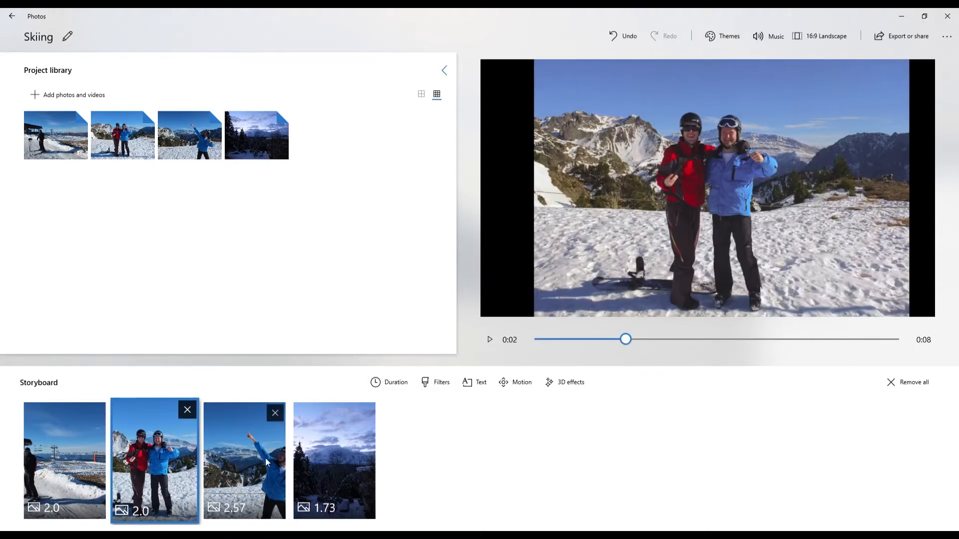
Set the third storyboard photo's duration to 3 seconds and the fourth's to 5 seconds.
left_click(245, 454)
left_click(391, 383)
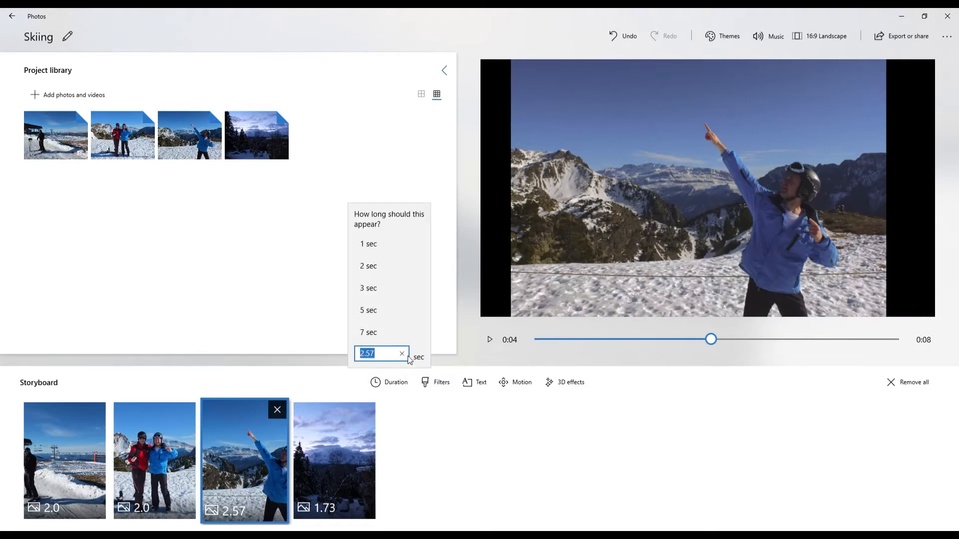
left_click(383, 286)
left_click(352, 455)
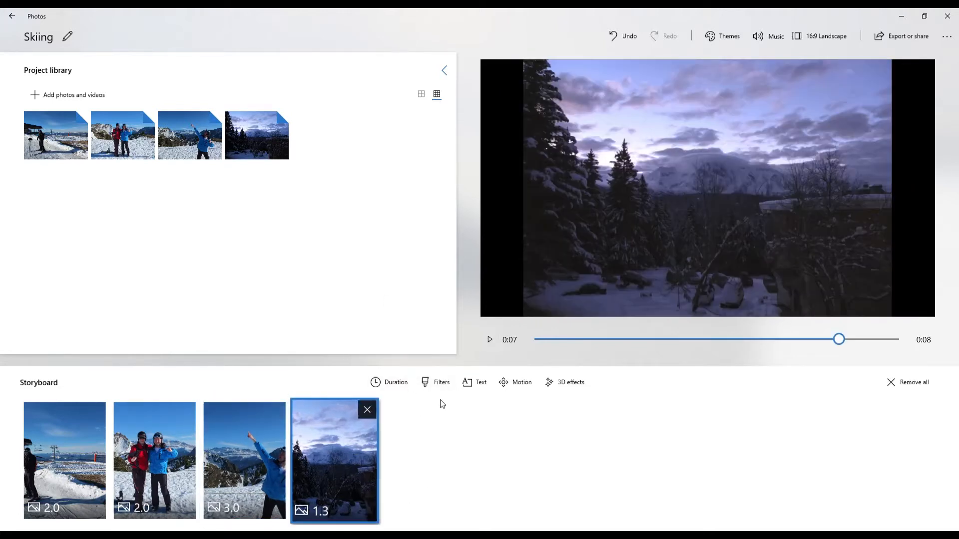
left_click(394, 383)
left_click(383, 311)
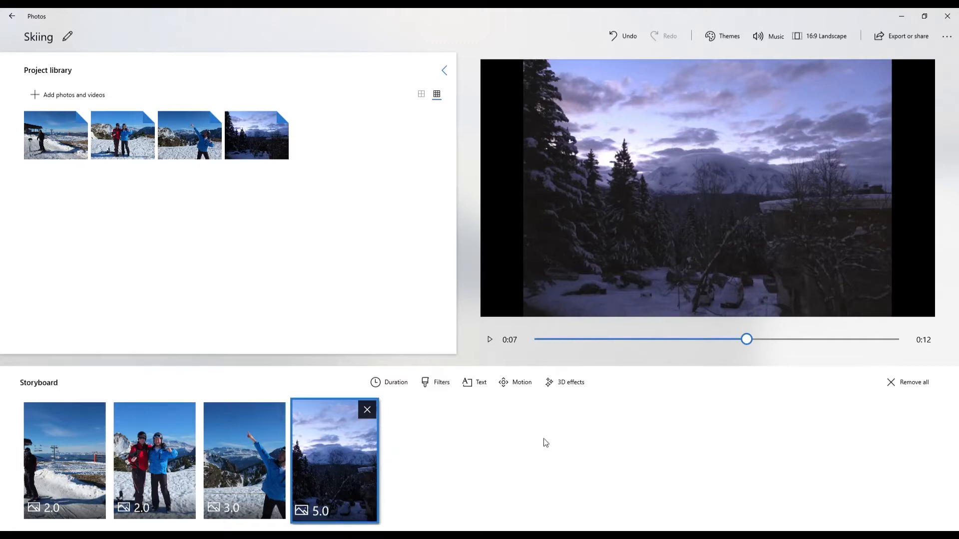
Open the filters for the first storyboard photo and try Pearl, Iceberg, Sepia, Inky, Joy and Loved.
left_click_drag(746, 340, 530, 360)
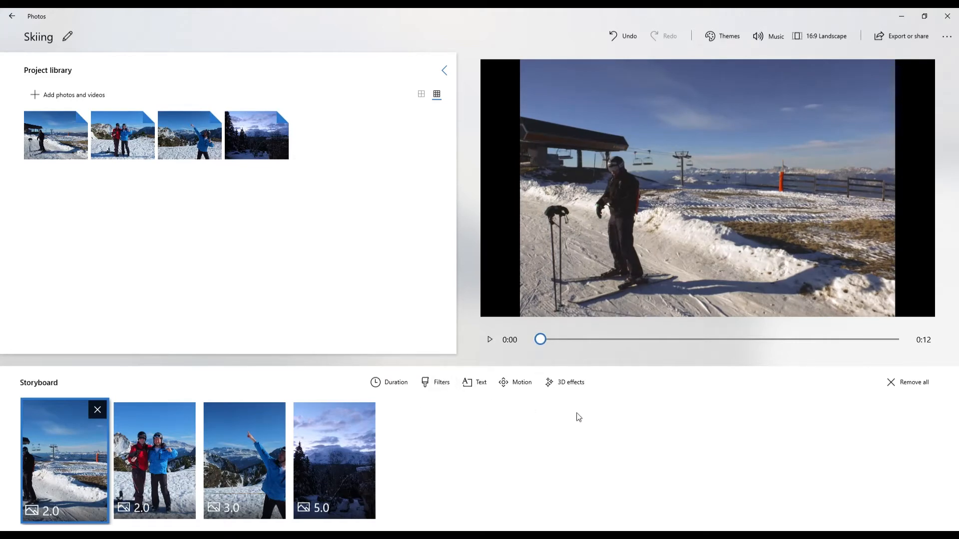
left_click(449, 384)
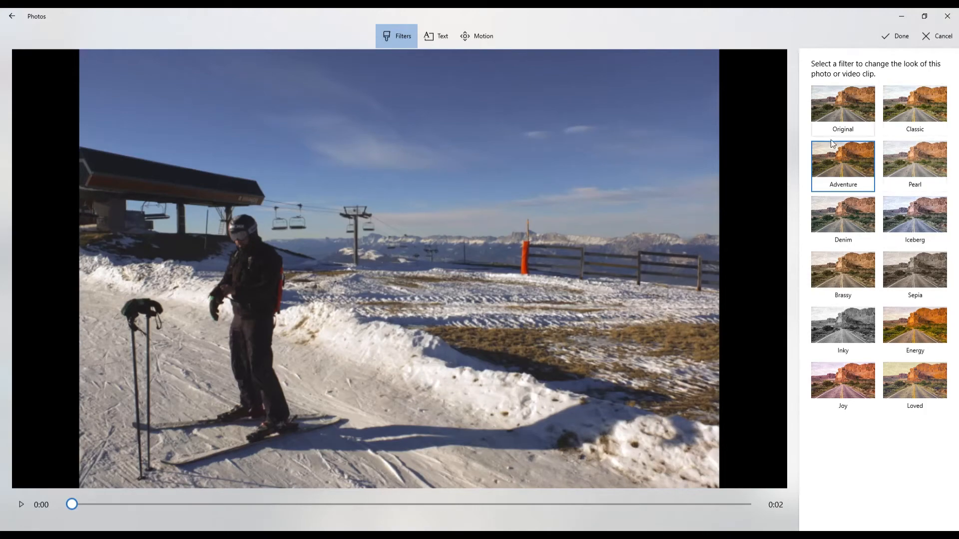
left_click(922, 161)
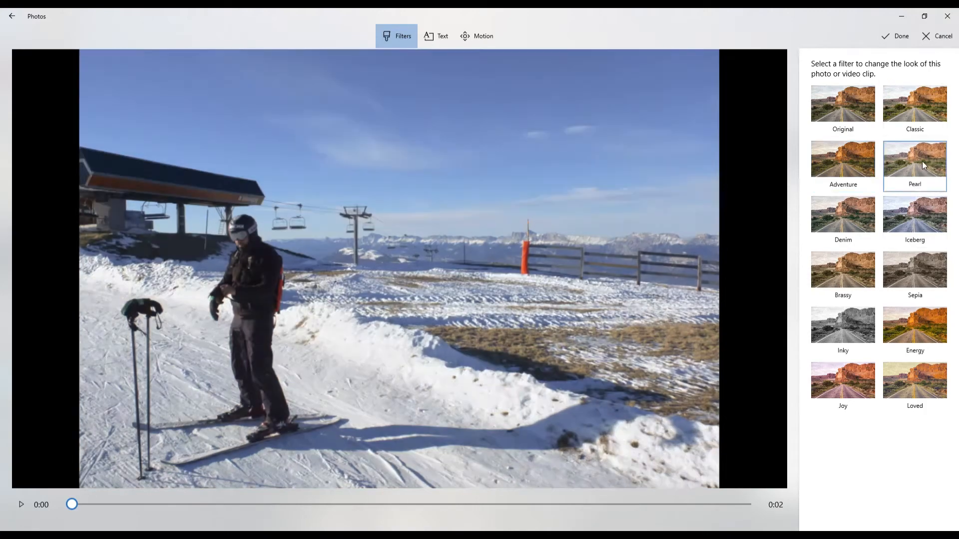
left_click(923, 209)
left_click(917, 277)
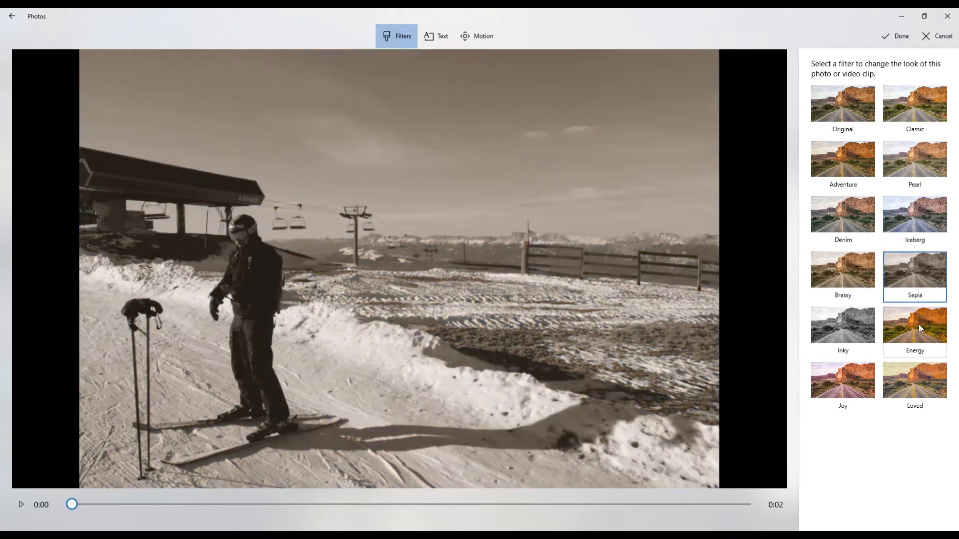
left_click(850, 333)
left_click(850, 379)
left_click(930, 376)
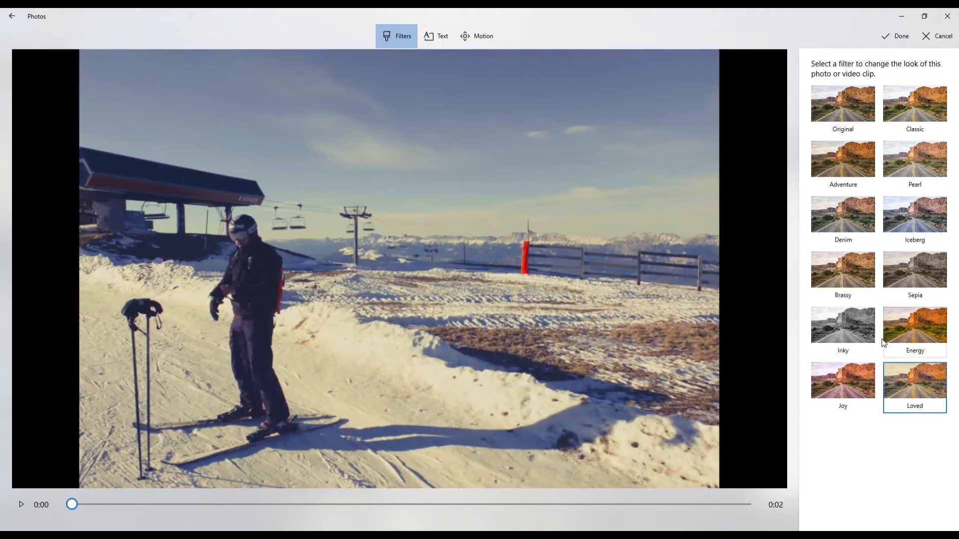
Compare the Brassy, Adventure, Iceberg, Pearl, Classic and Original filters on the first photo.
left_click(860, 268)
left_click(848, 162)
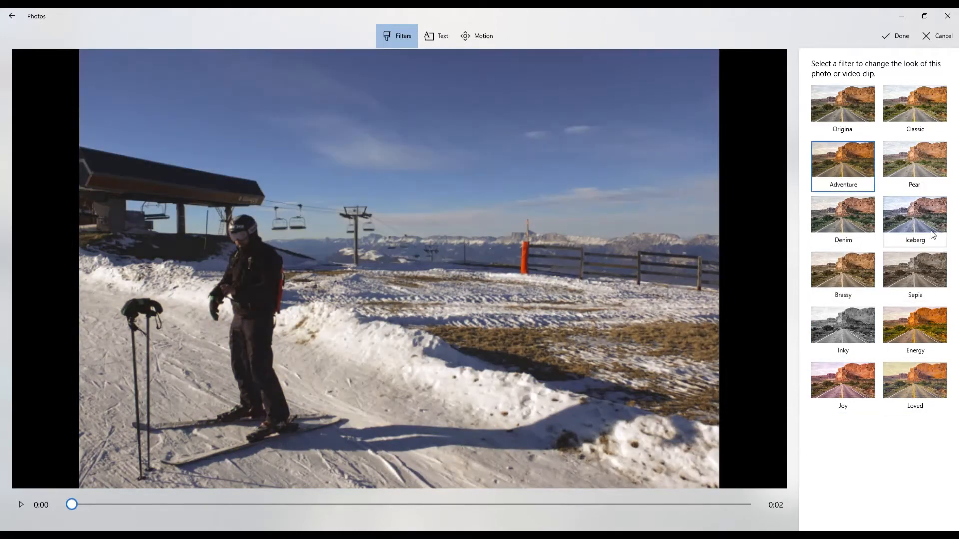
left_click(921, 228)
left_click(916, 168)
left_click(927, 106)
left_click(858, 109)
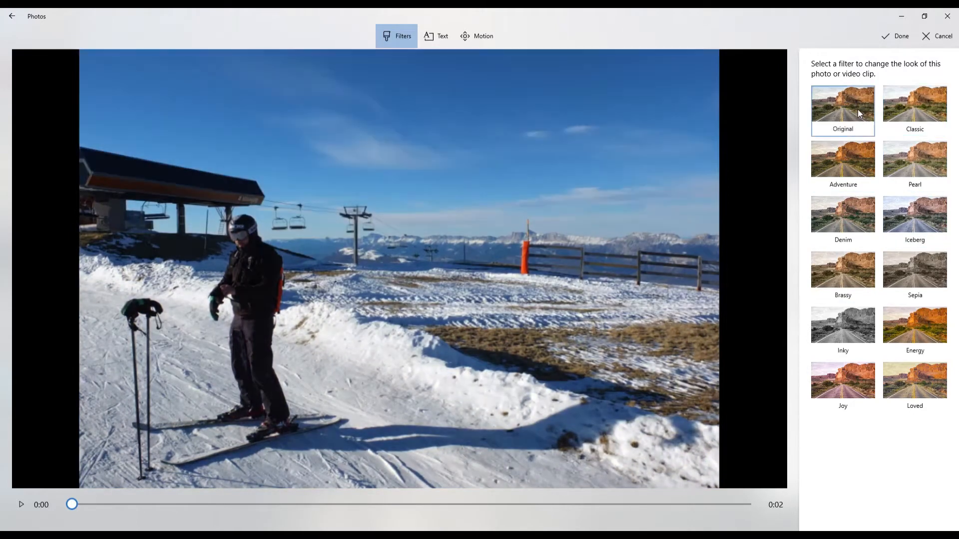
left_click(829, 263)
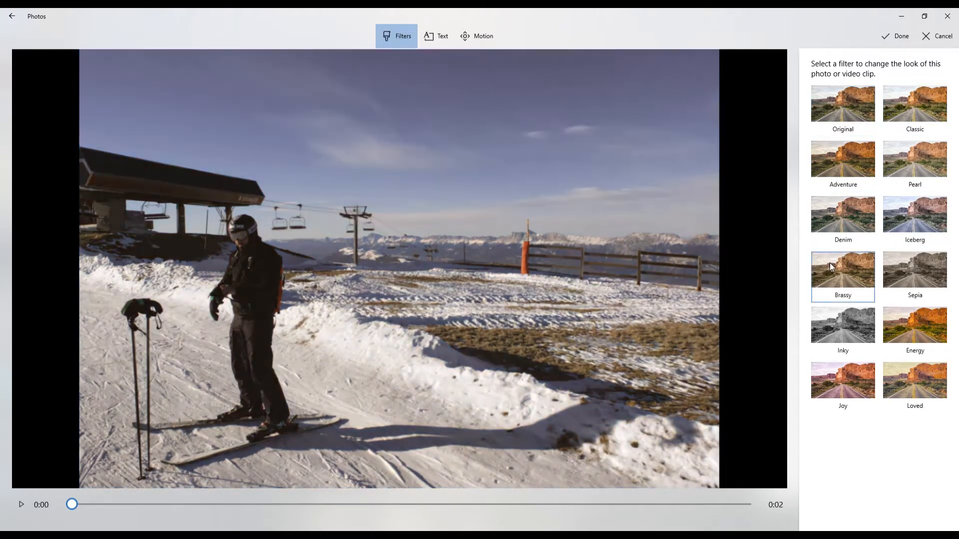
Apply the Joy filter to the first photo and return to the storyboard.
left_click(847, 382)
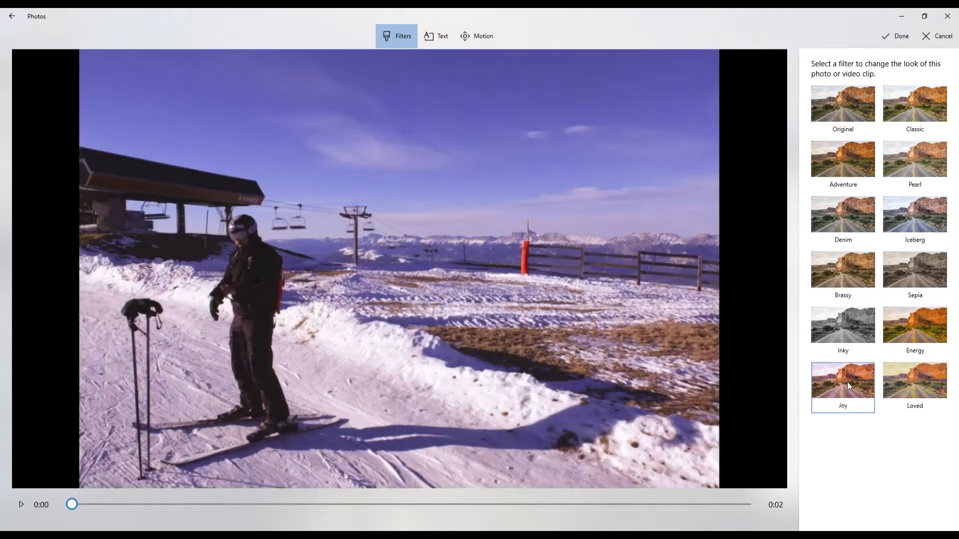
left_click(895, 39)
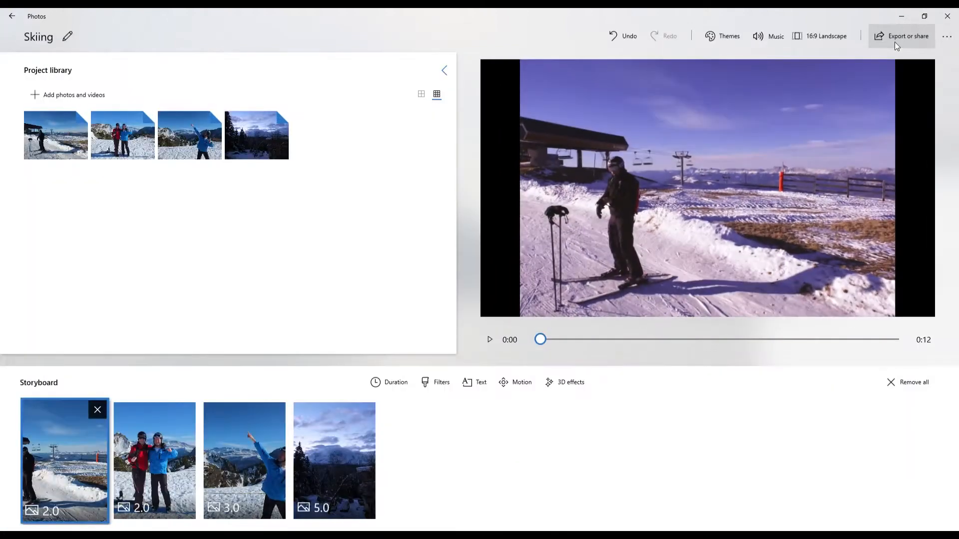
mouse_move(540, 339)
left_mouse_down()
mouse_move(618, 358)
mouse_move(657, 353)
mouse_move(534, 351)
mouse_move(695, 346)
mouse_move(531, 348)
left_mouse_up()
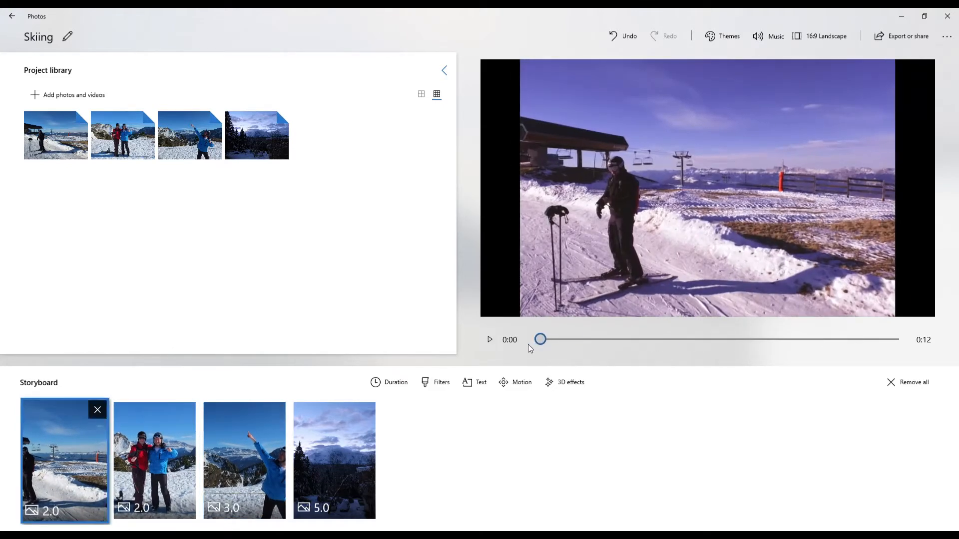
Add the text "We are skiing" to the first storyboard photo.
left_click(473, 380)
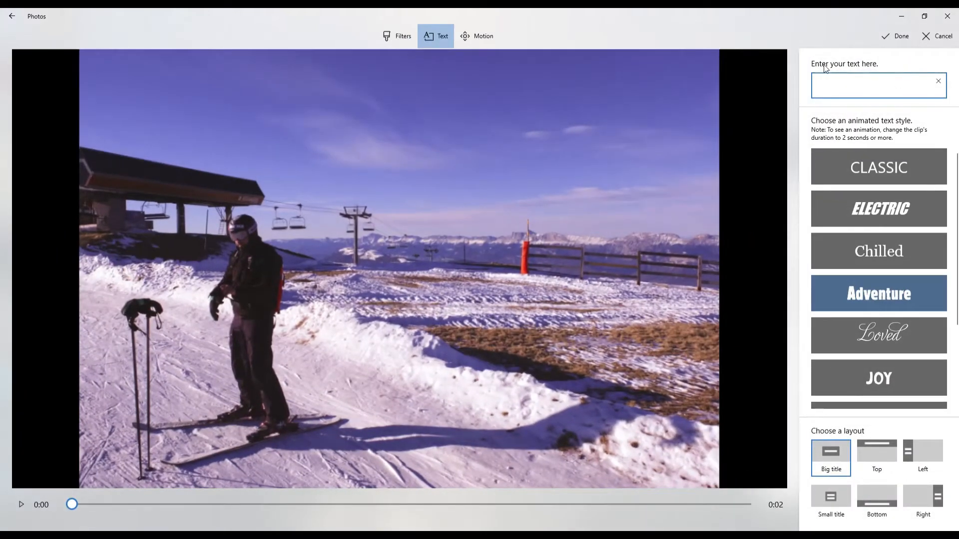
type("W")
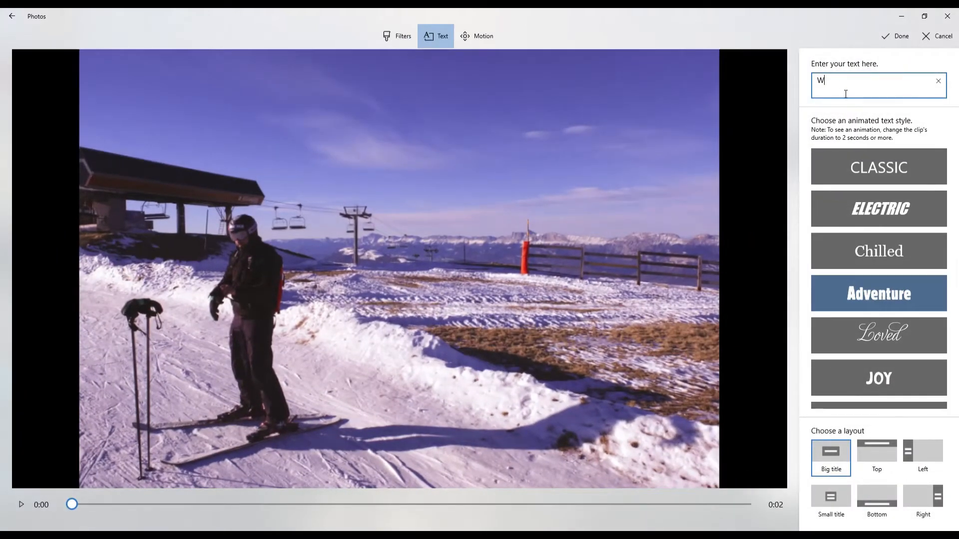
type("e are skiing")
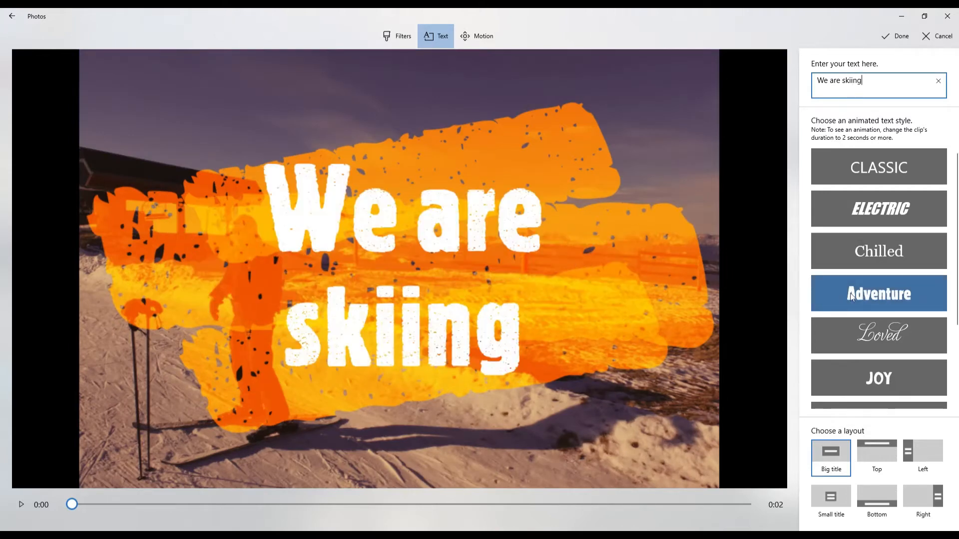
Try the Chilled, Electric and Classic styles on the text and settle on the Loved style.
left_click(880, 254)
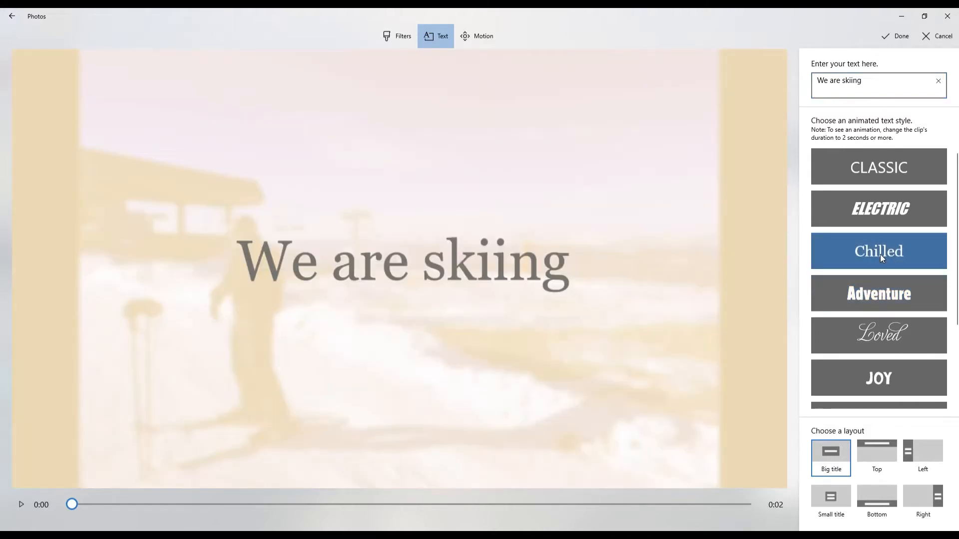
left_click(881, 209)
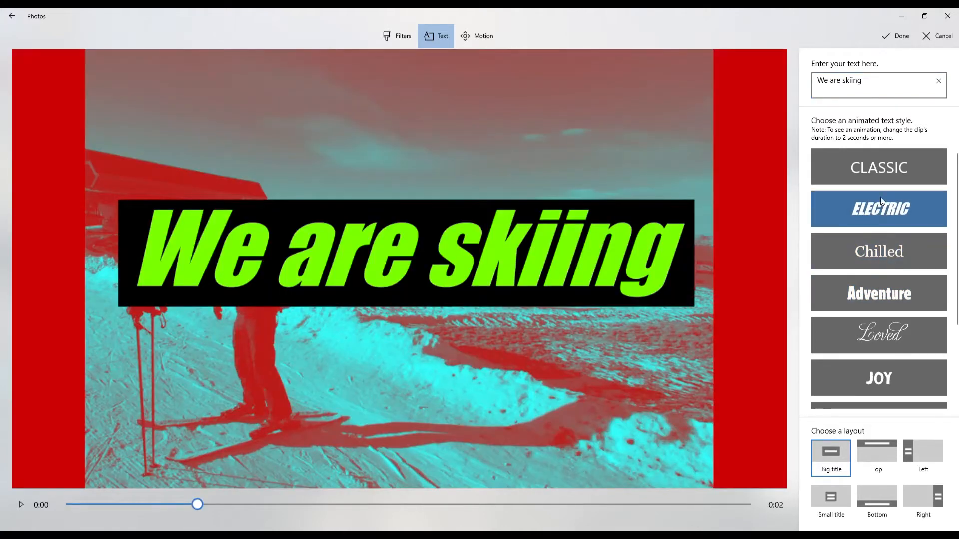
left_click(883, 178)
left_click(872, 345)
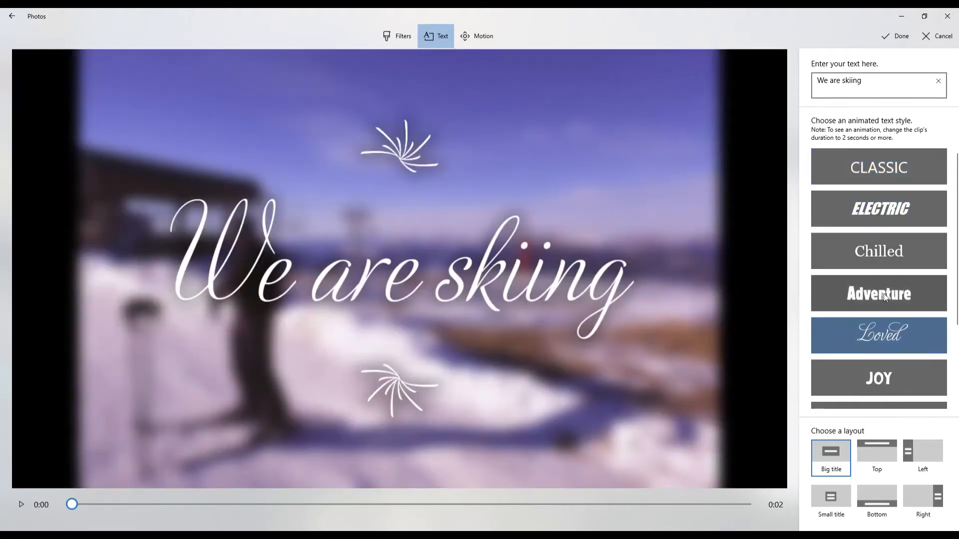
Look through the remaining text styles and set the text layout to Top.
scroll(886, 337, "down", 3)
scroll(886, 340, "up", 3)
left_click(875, 453)
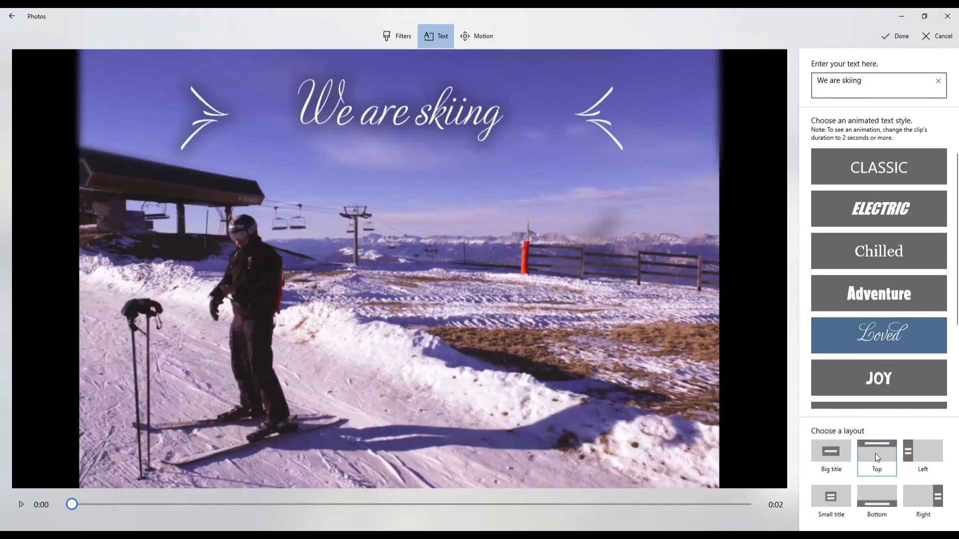
Try the Left, Small title and Bottom layouts for the text on the first photo and settle on Right.
left_click(928, 449)
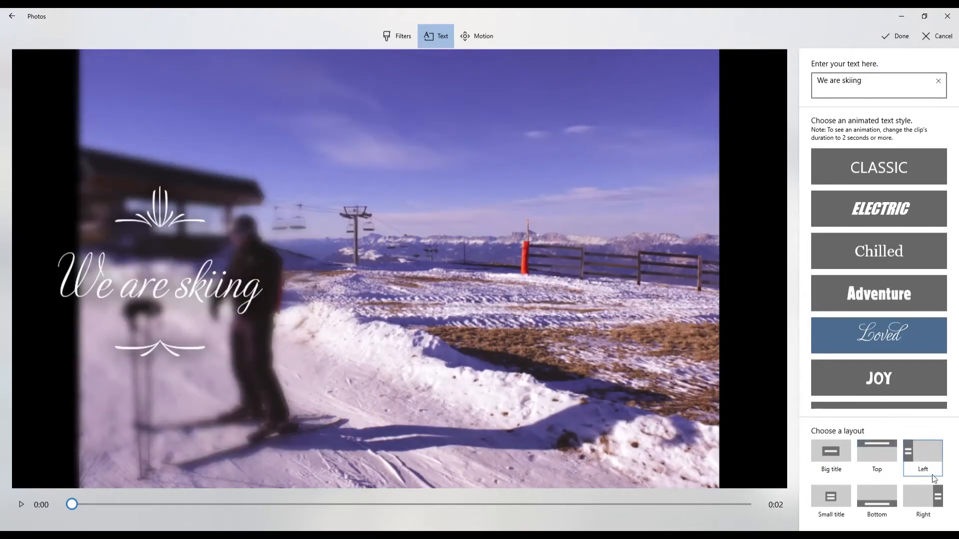
left_click(834, 505)
left_click(877, 501)
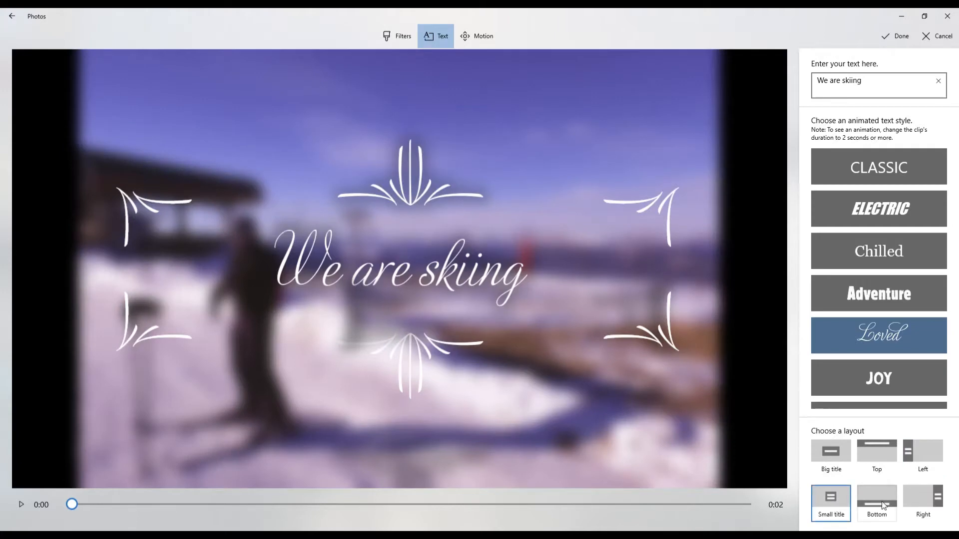
left_click(921, 499)
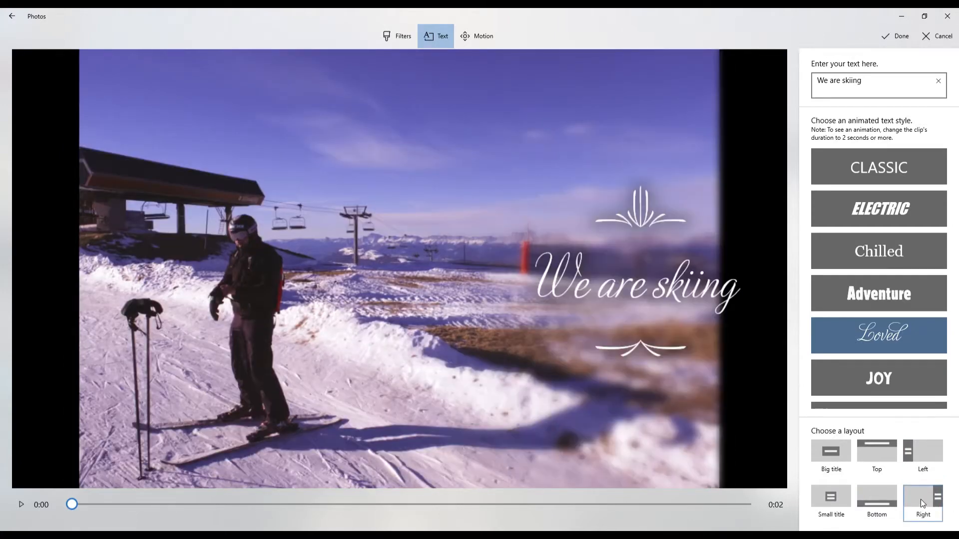
Try the Electric and Chilled text styles, settle on Adventure, save the text and preview the first clip in the storyboard.
left_click(867, 208)
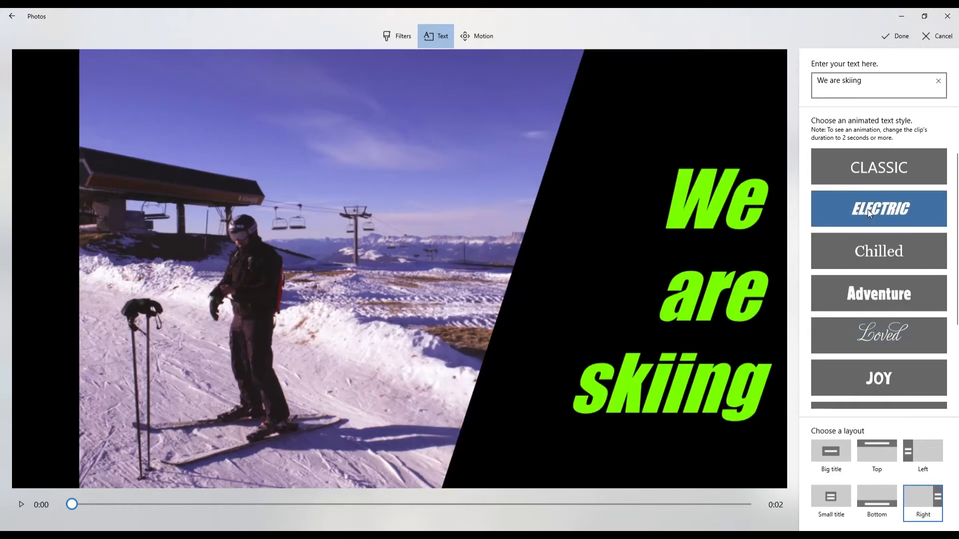
left_click(870, 256)
left_click(871, 295)
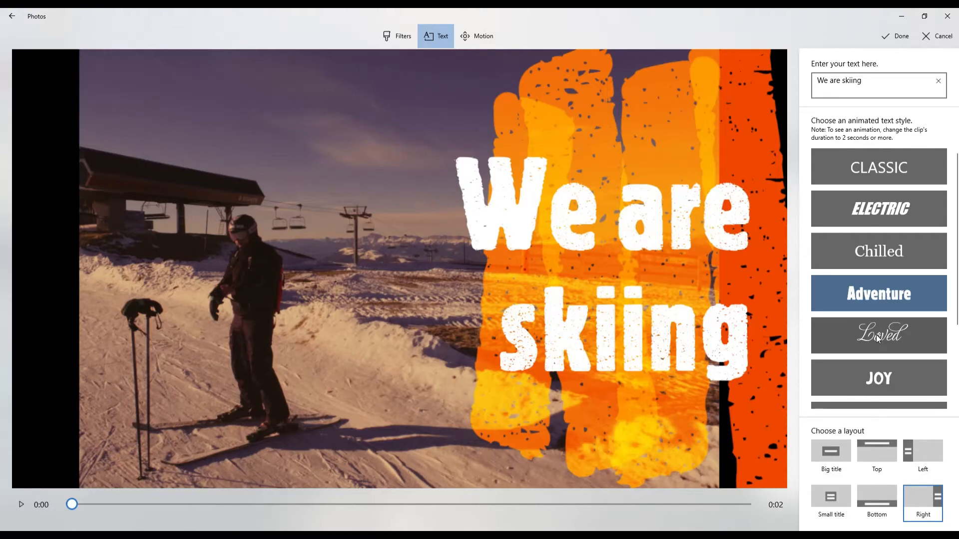
left_click(896, 36)
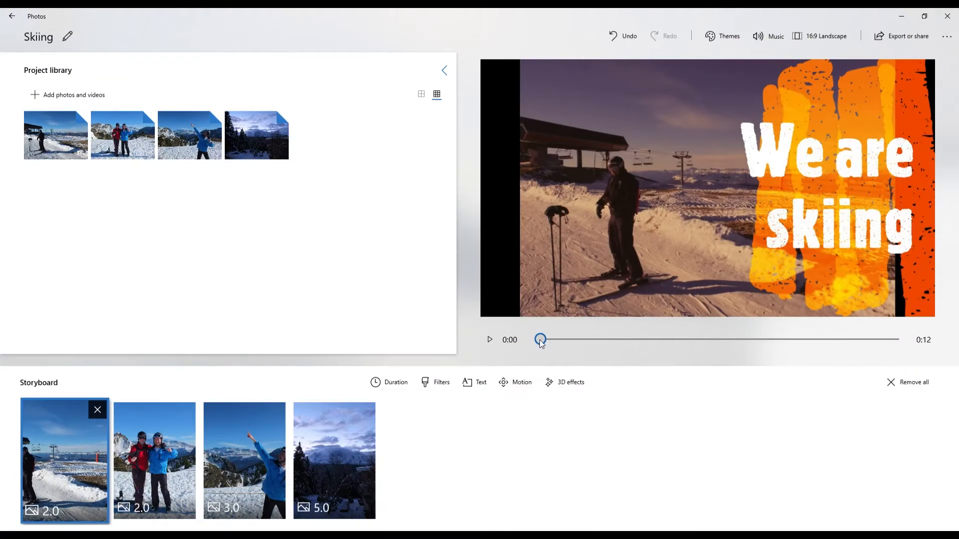
left_click_drag(540, 342, 614, 350)
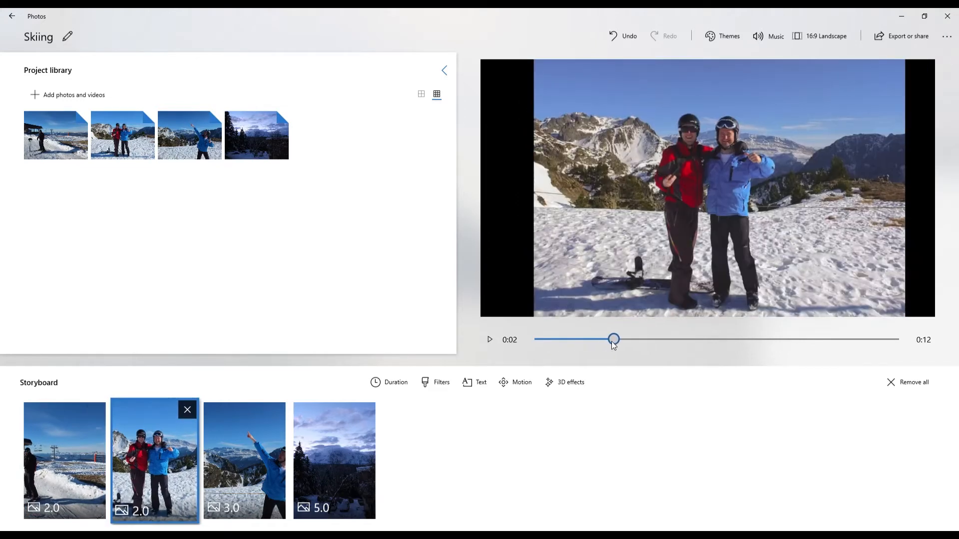
Add a caption reading "Me and" plus the friend's first name to the second storyboard photo.
left_click(253, 469)
left_click(180, 465)
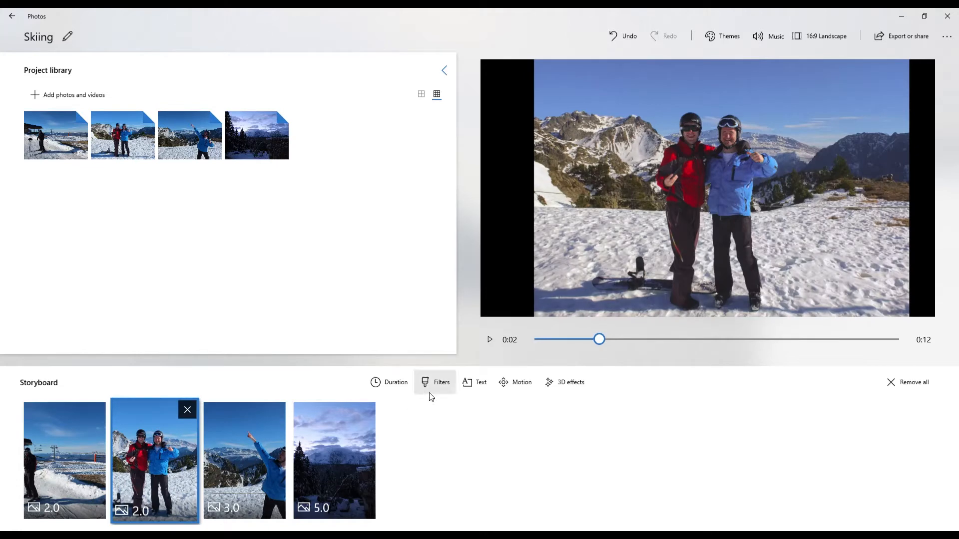
left_click(478, 382)
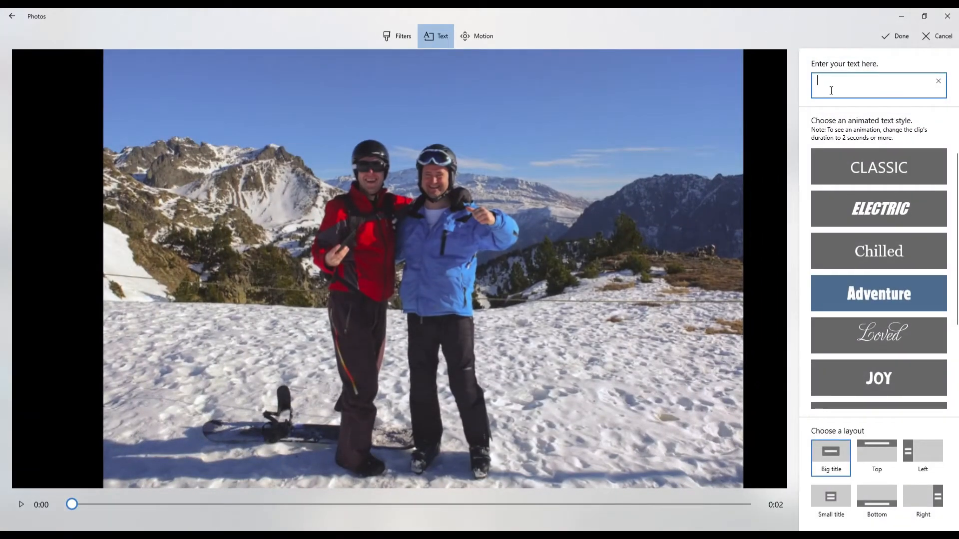
type("Me and Rob")
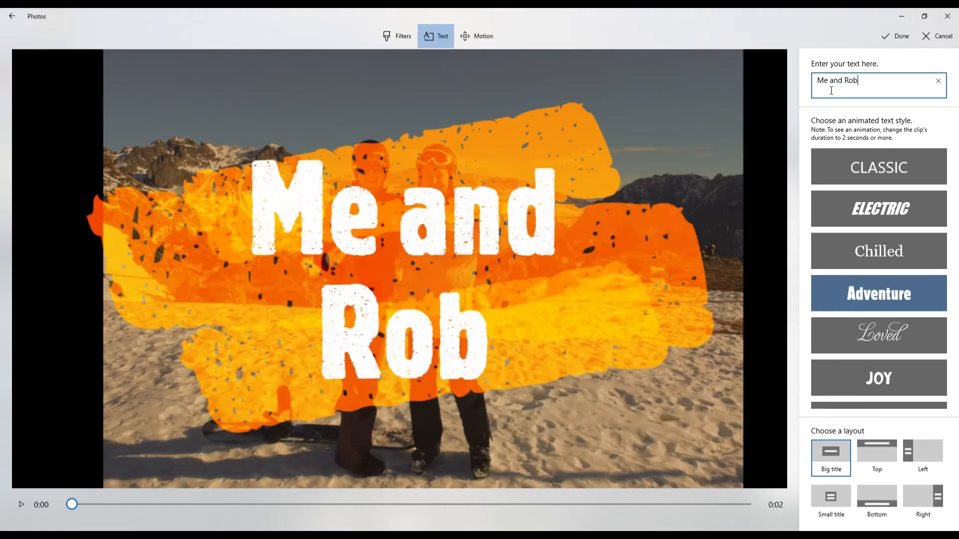
Give the second photo's caption the Classic style and the Left layout, and save it.
left_click(854, 180)
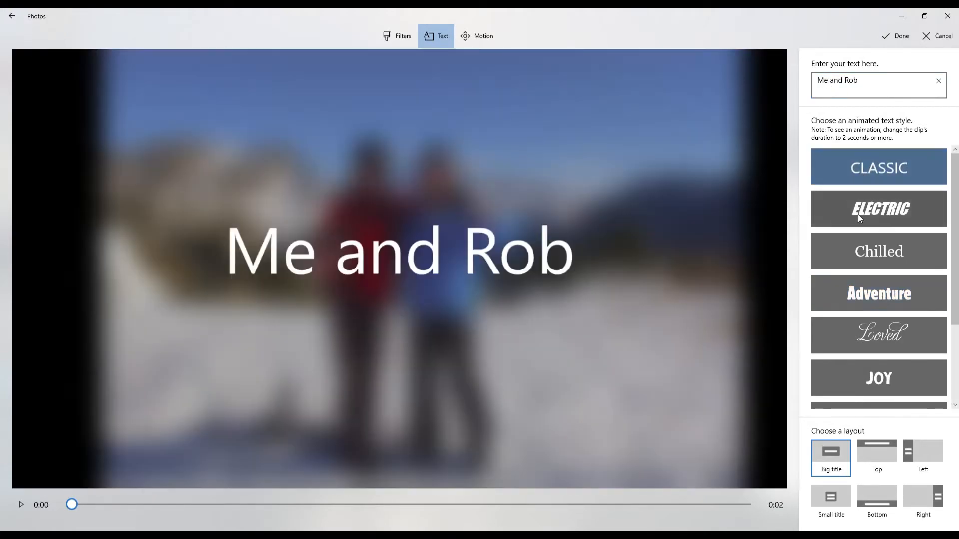
left_click(920, 450)
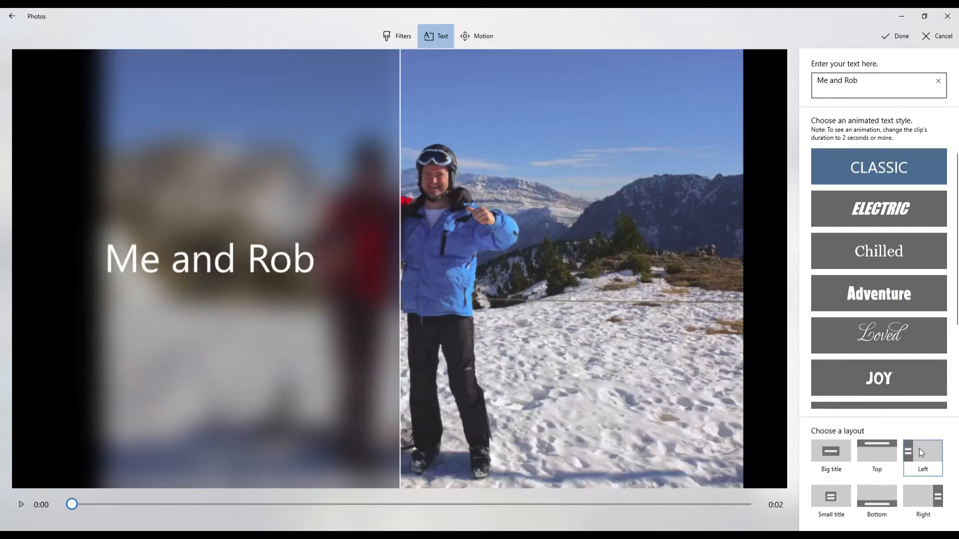
left_click(898, 40)
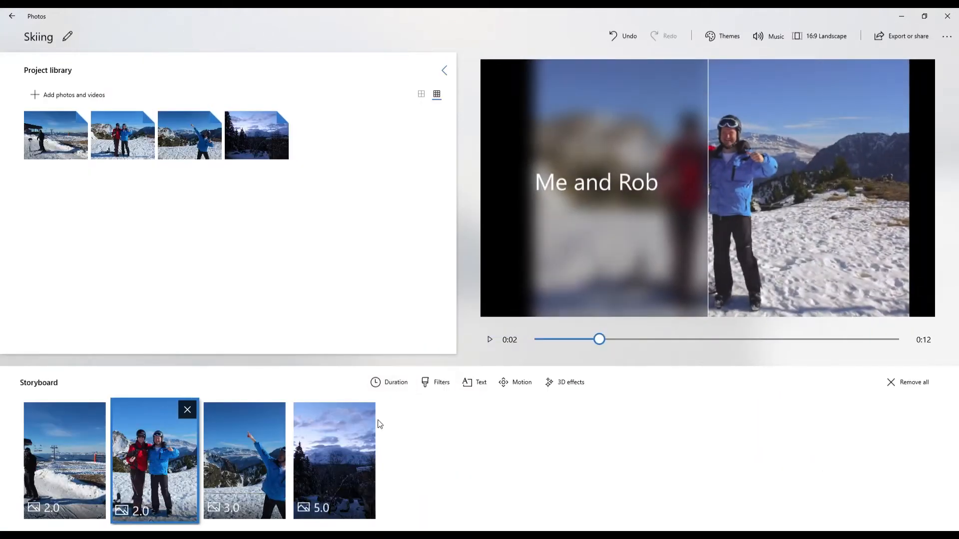
Set the third storyboard photo's camera motion to Tilt up, preview it and save the change.
left_click_drag(599, 339, 697, 349)
left_click(520, 383)
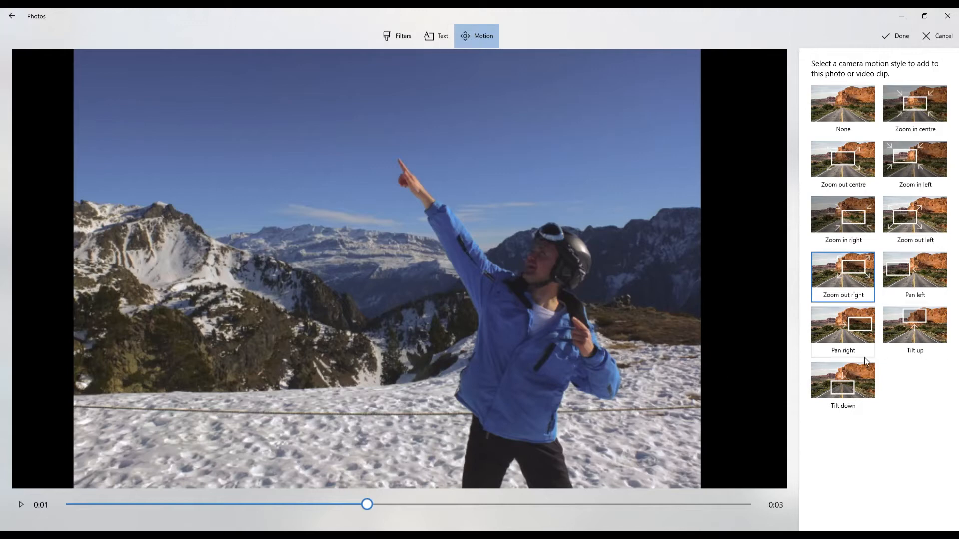
left_click(924, 330)
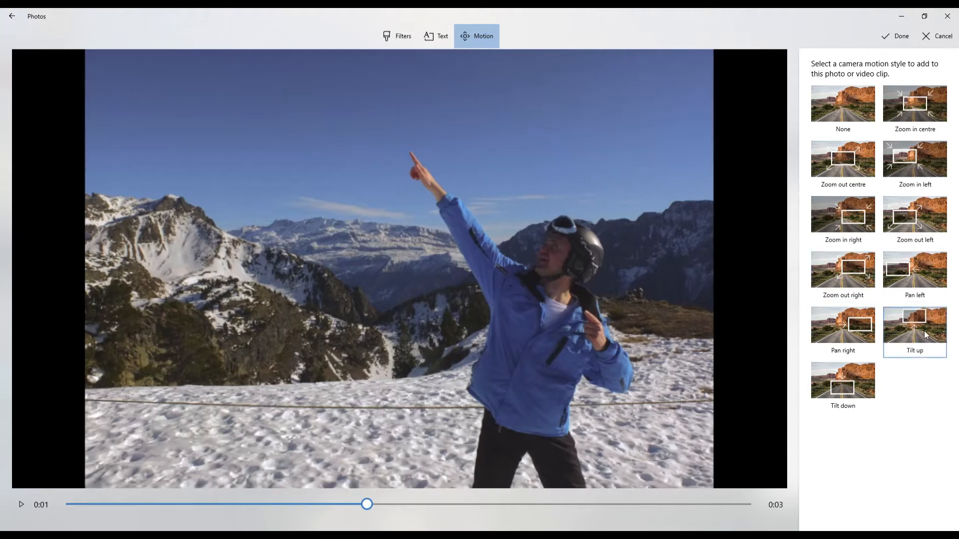
left_click_drag(372, 505, 473, 516)
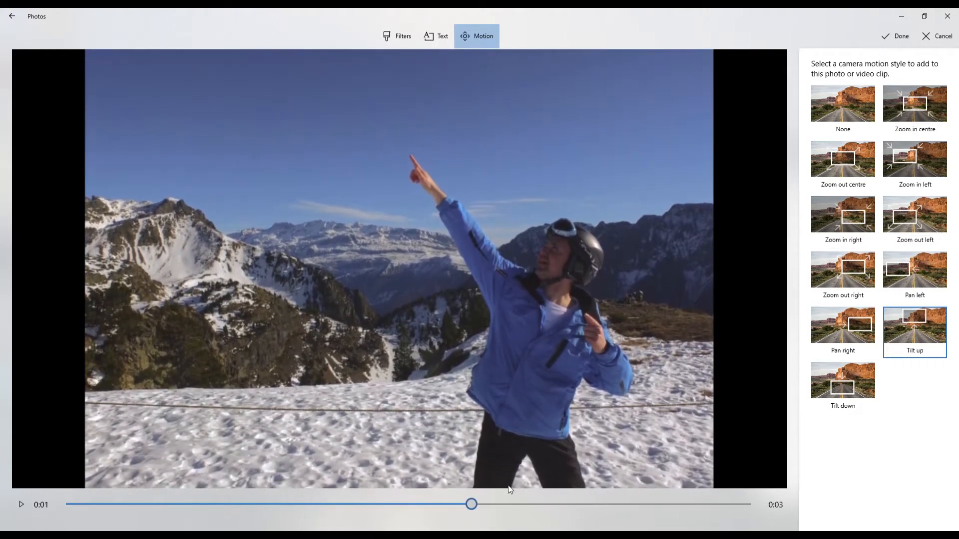
left_click(898, 43)
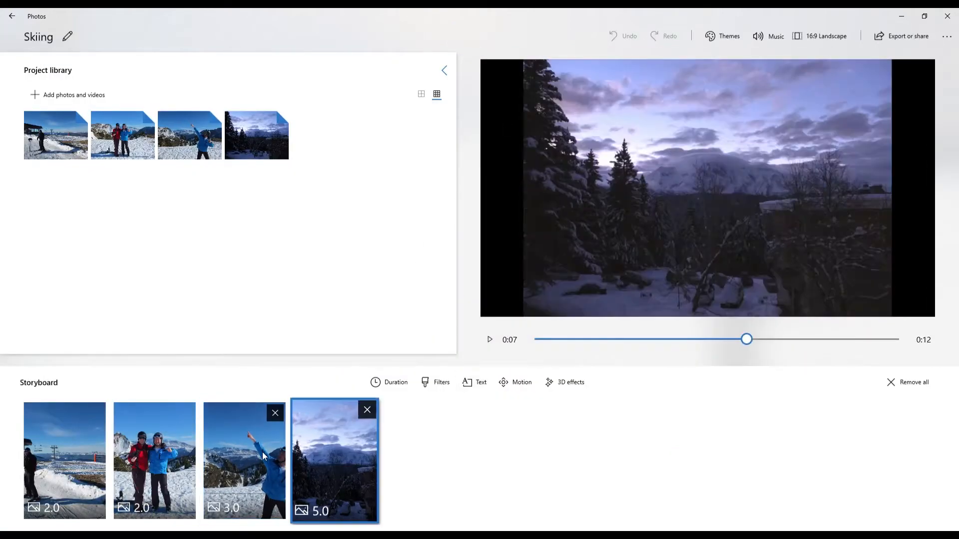
left_click(264, 457)
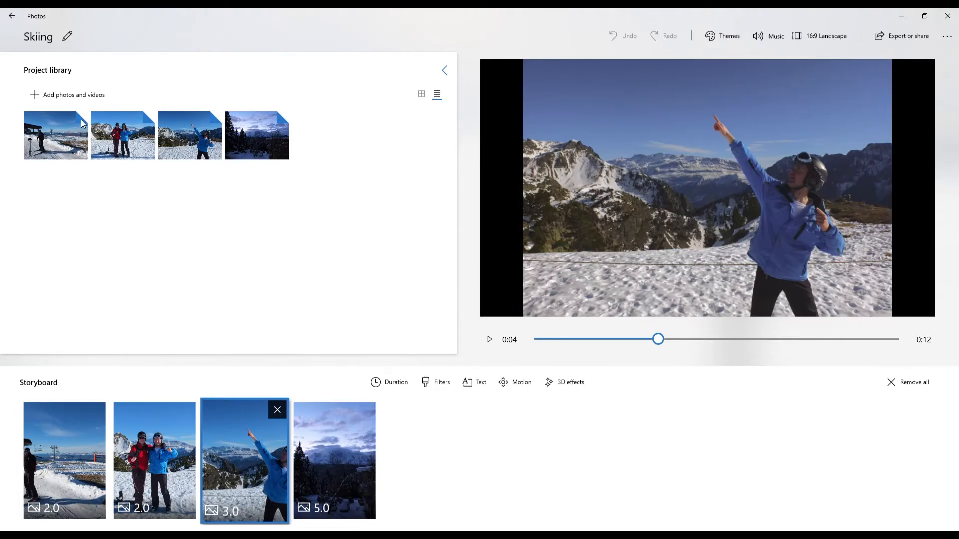
Open the project's media selection and look through the dated collection for a video to add.
left_click(63, 99)
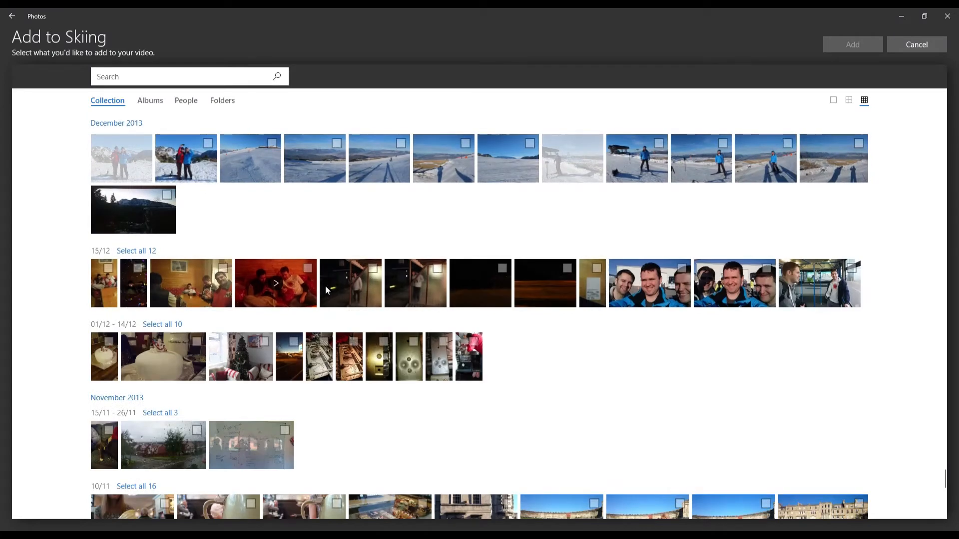
scroll(560, 346, "down", 1)
scroll(562, 349, "up", 8)
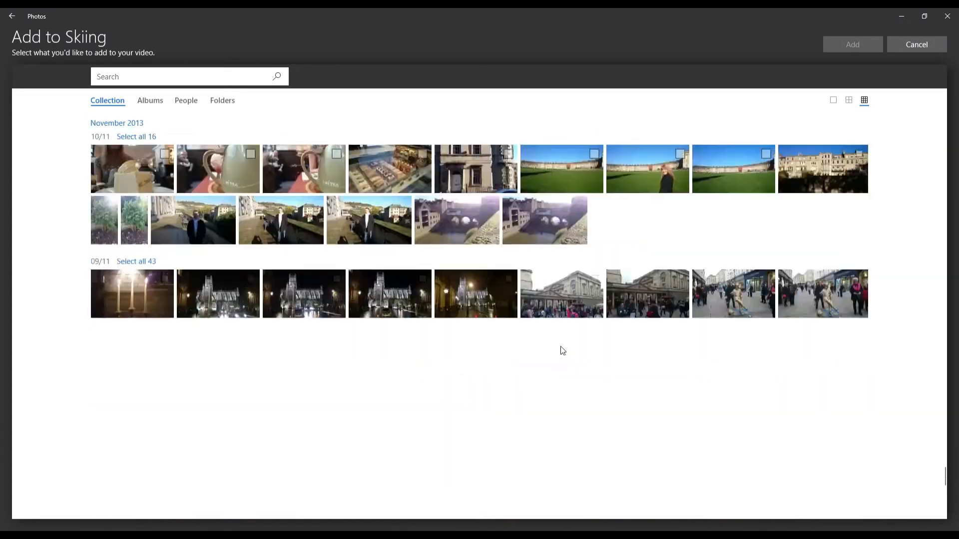
scroll(522, 311, "up", 15)
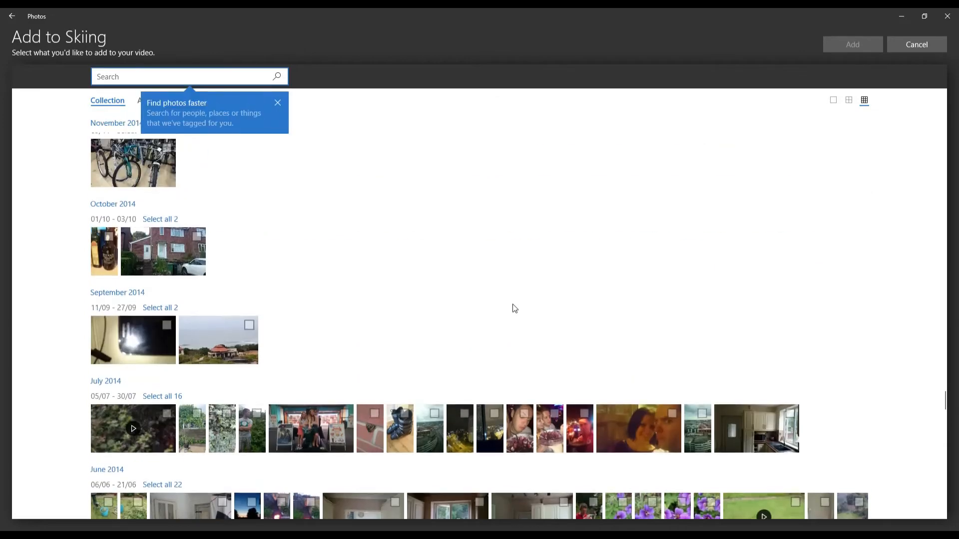
scroll(514, 311, "up", 5)
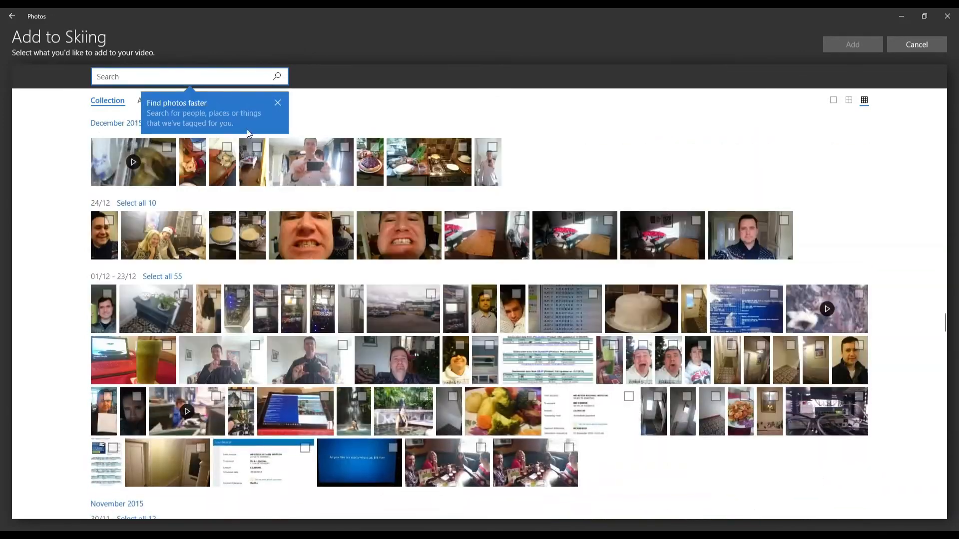
left_click(278, 103)
scroll(341, 278, "up", 6)
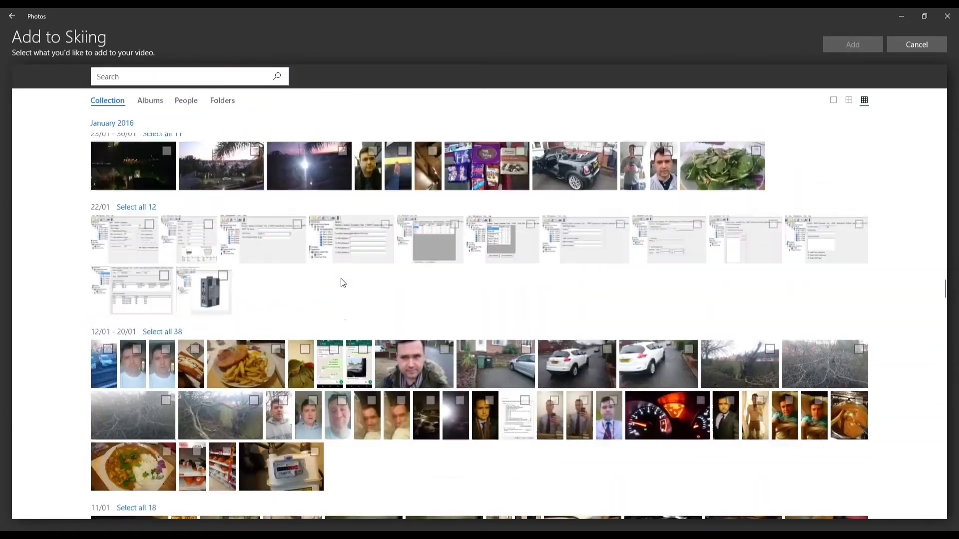
scroll(342, 283, "up", 10)
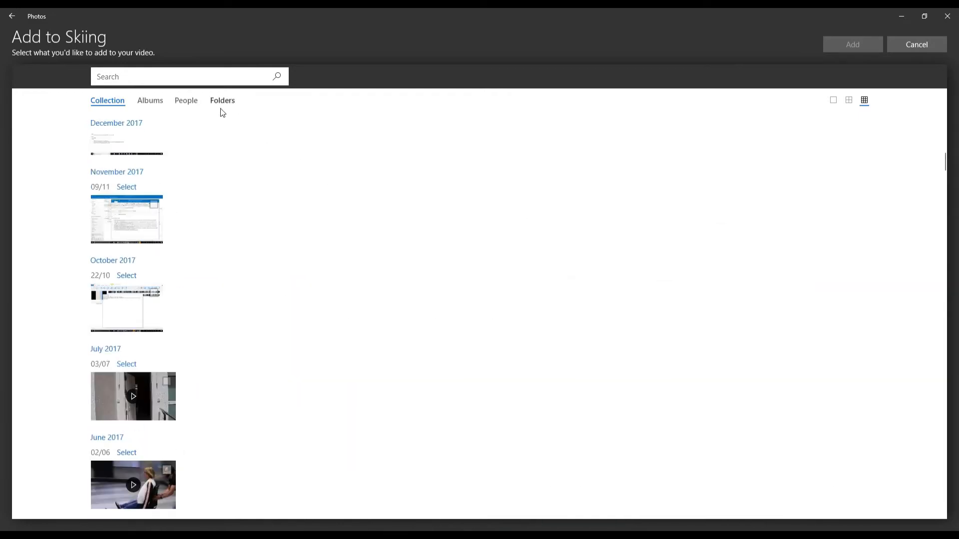
scroll(263, 203, "down", 6)
scroll(262, 202, "up", 5)
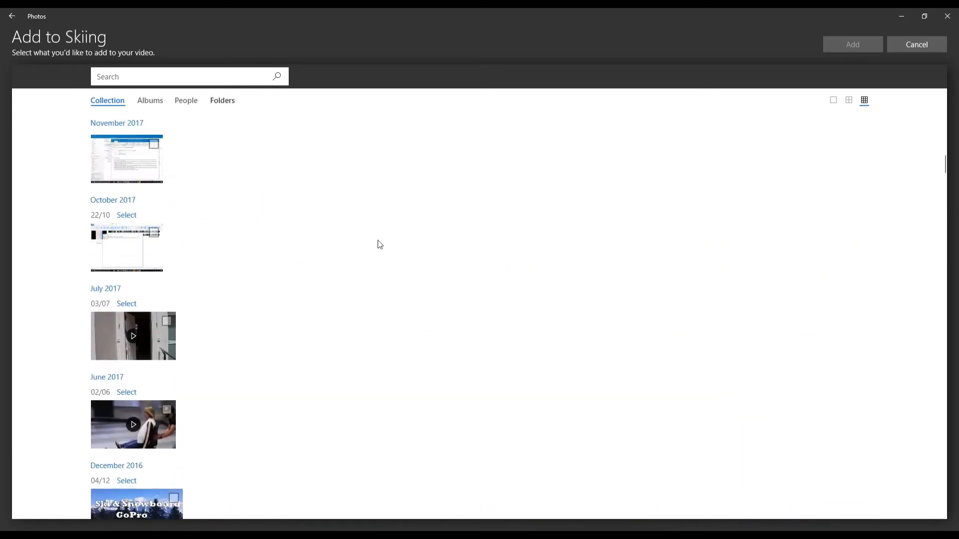
Add the 10-second clip showing two skiers from the D:\Videos\cham folder to the project library.
left_click(222, 100)
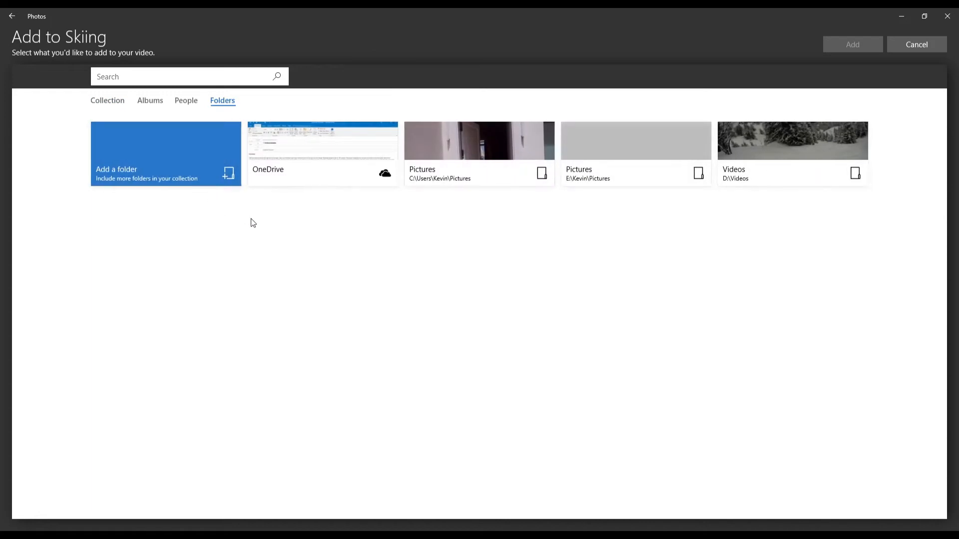
left_click(762, 137)
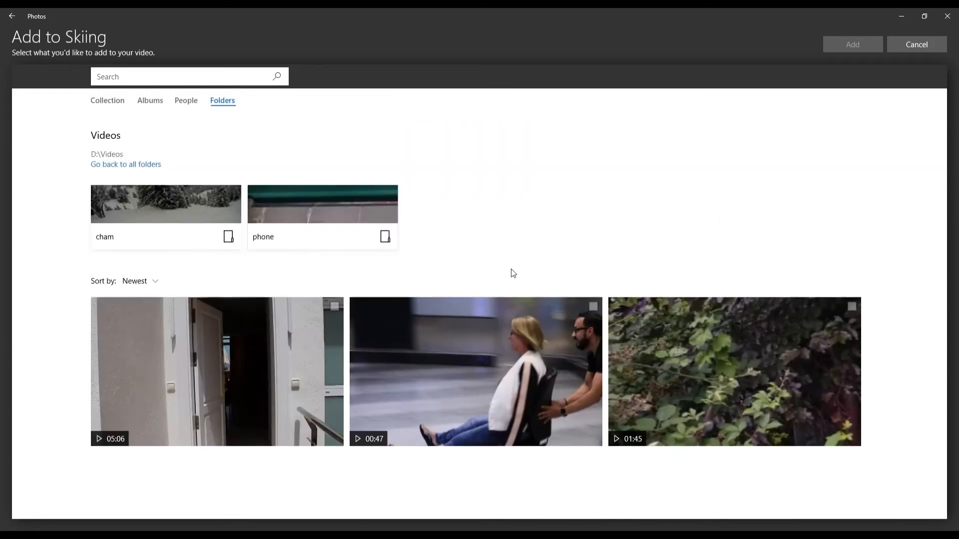
left_click(198, 205)
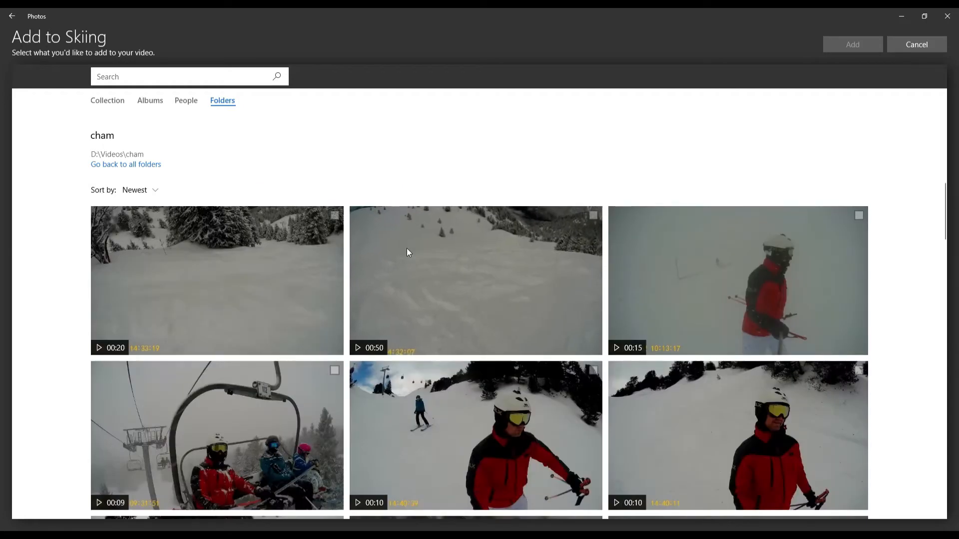
scroll(433, 205, "down", 3)
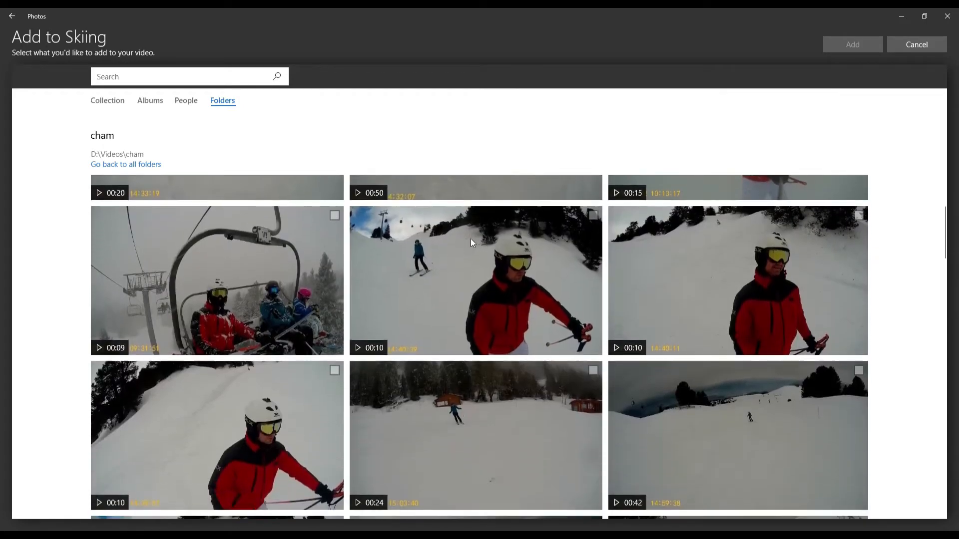
left_click(592, 215)
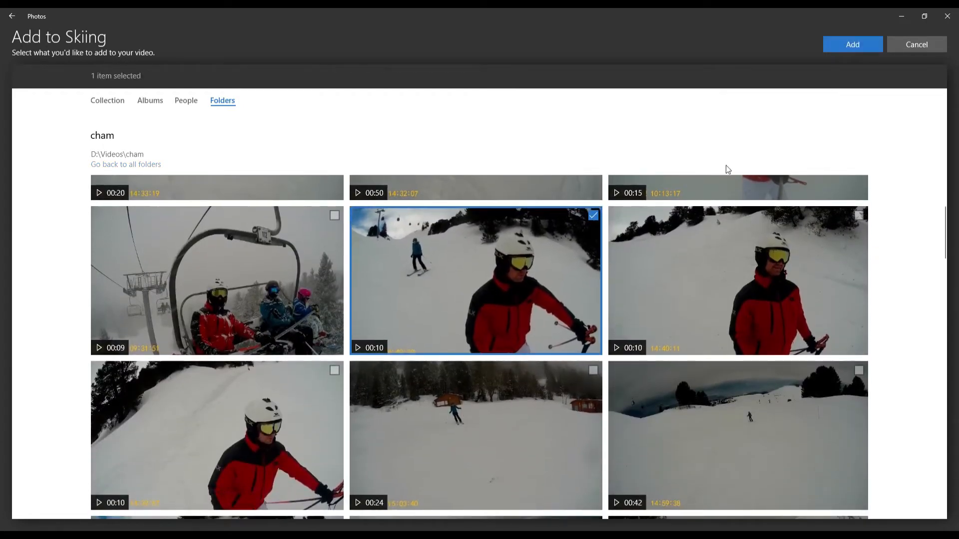
left_click(852, 44)
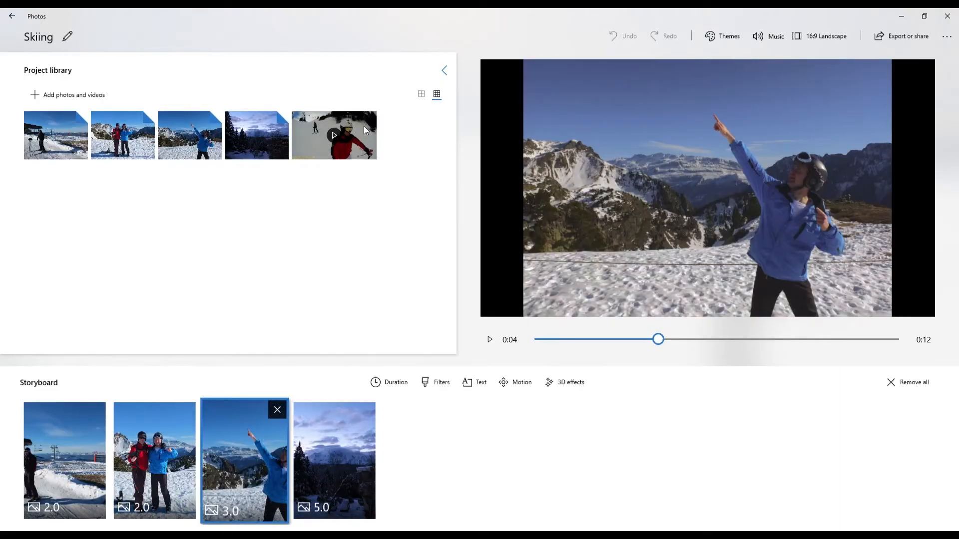
Insert the new ski video into the storyboard between the third photo and the final sunset photo.
left_click_drag(364, 129, 347, 484)
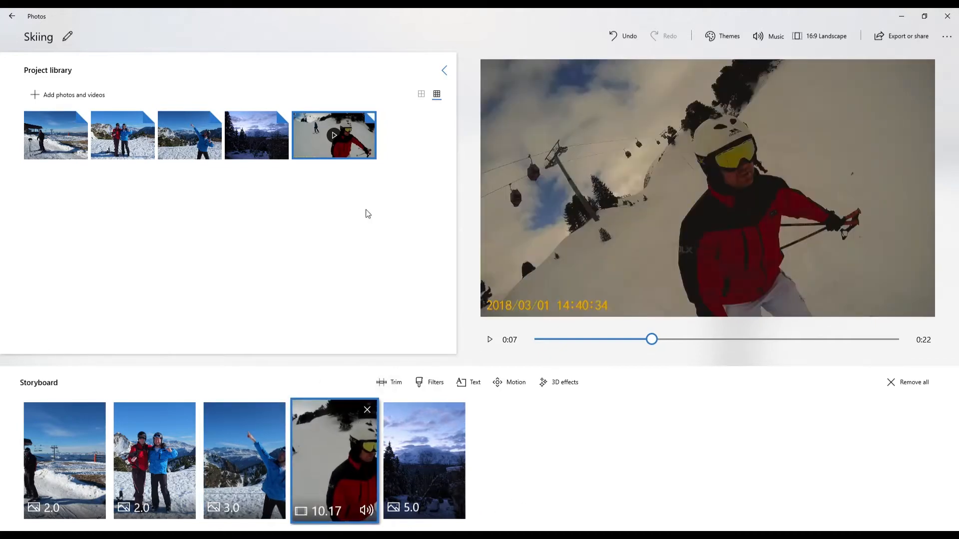
left_click(424, 462)
left_click(351, 458)
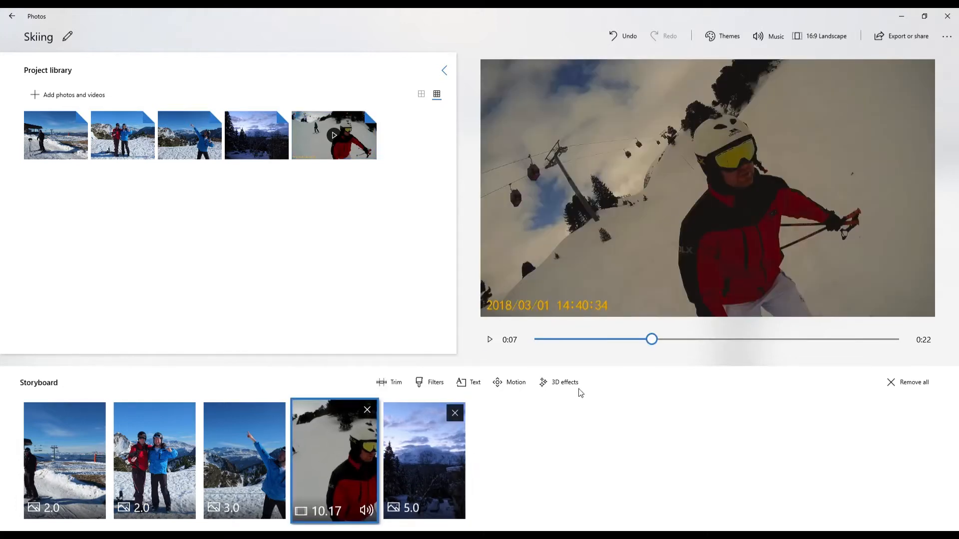
Trim the end of the ski video in the storyboard to a duration of 8.33 seconds and save it.
left_click_drag(652, 341, 834, 340)
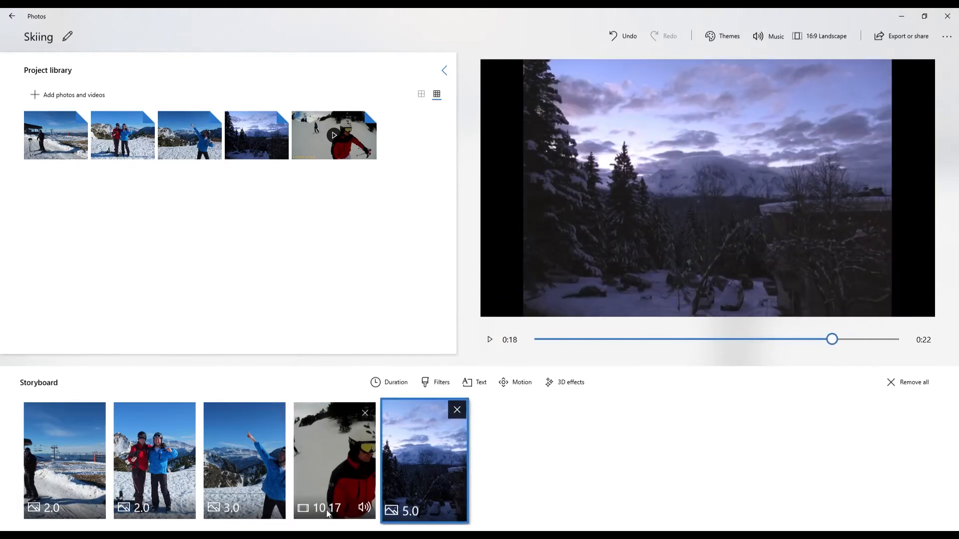
left_click(338, 457)
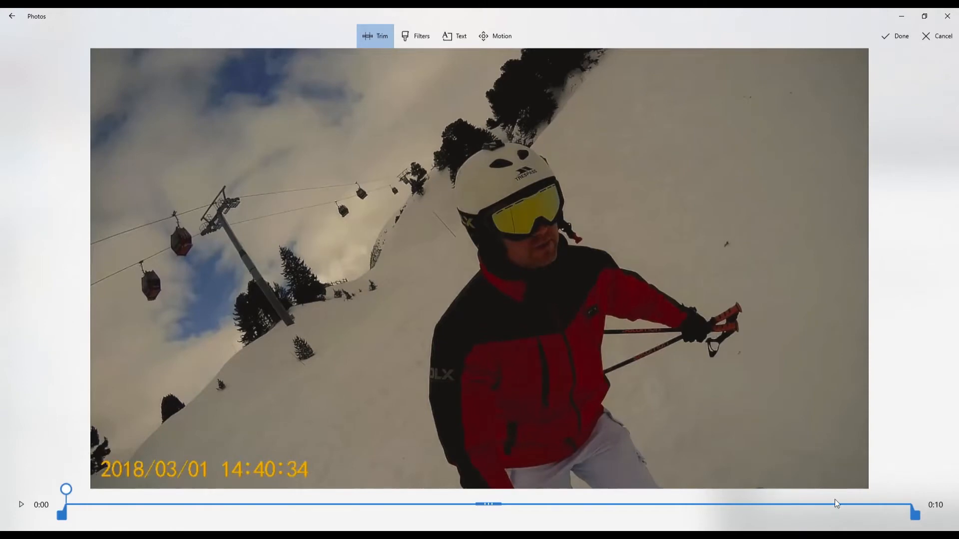
left_click_drag(915, 514, 758, 498)
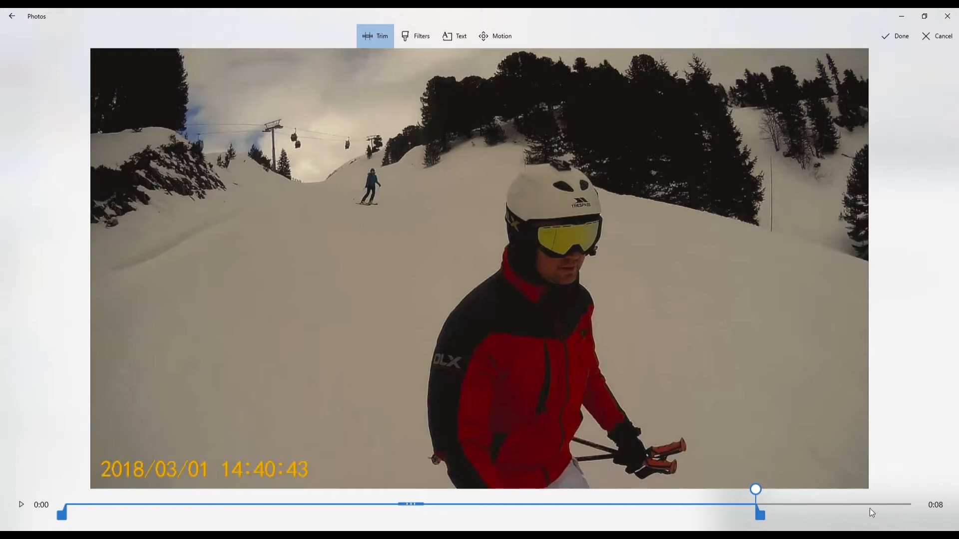
left_click(895, 40)
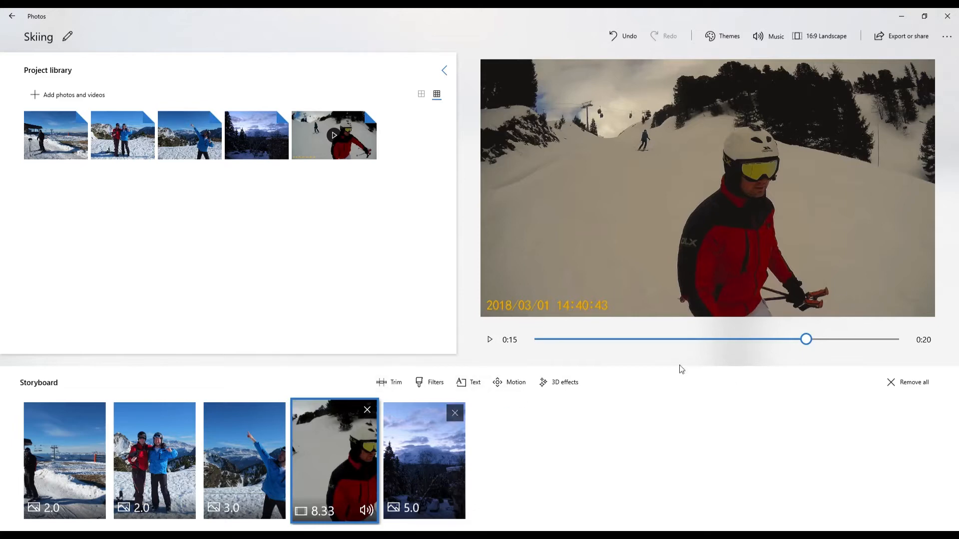
Add the text "I am skiing" to the ski video in the Adventure style with the Bottom layout, save it and preview the storyboard.
left_click(471, 382)
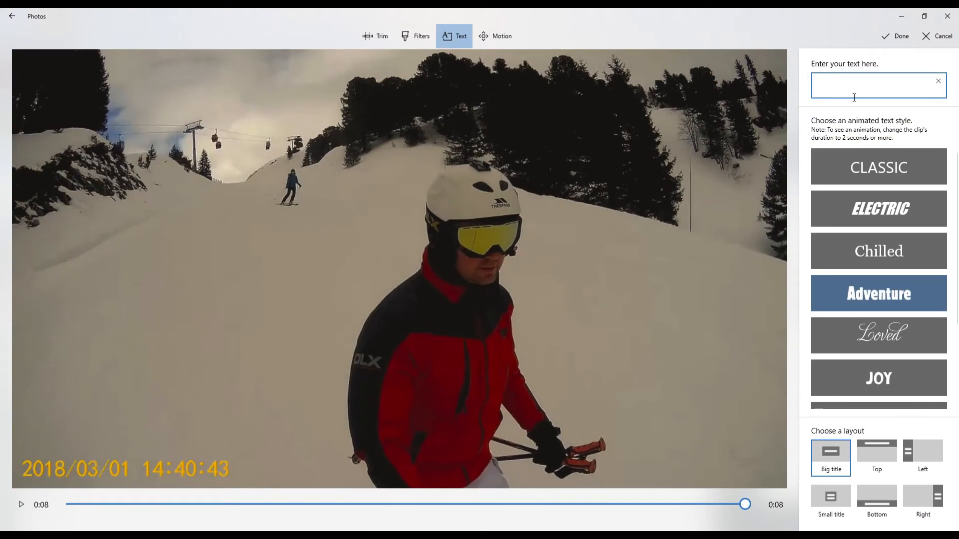
type("I am skiing")
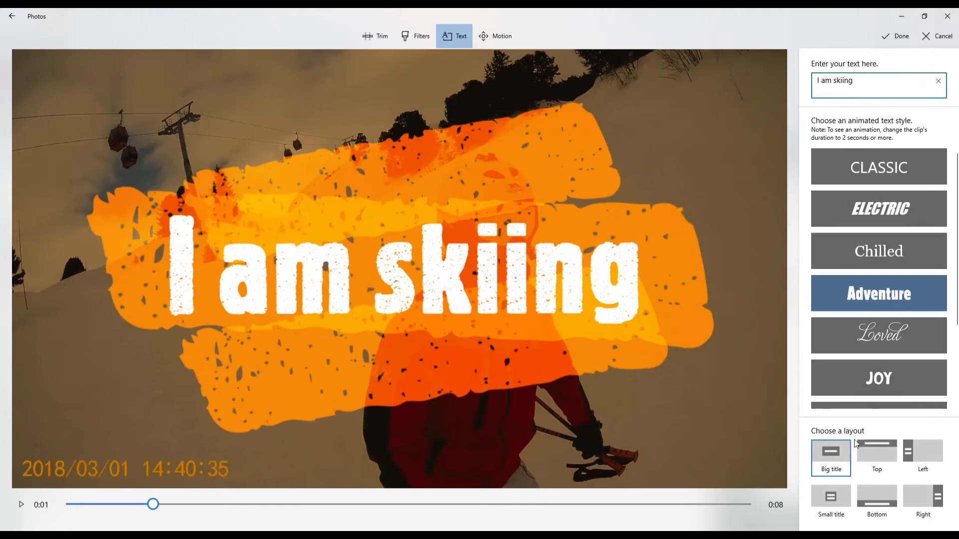
left_click(878, 497)
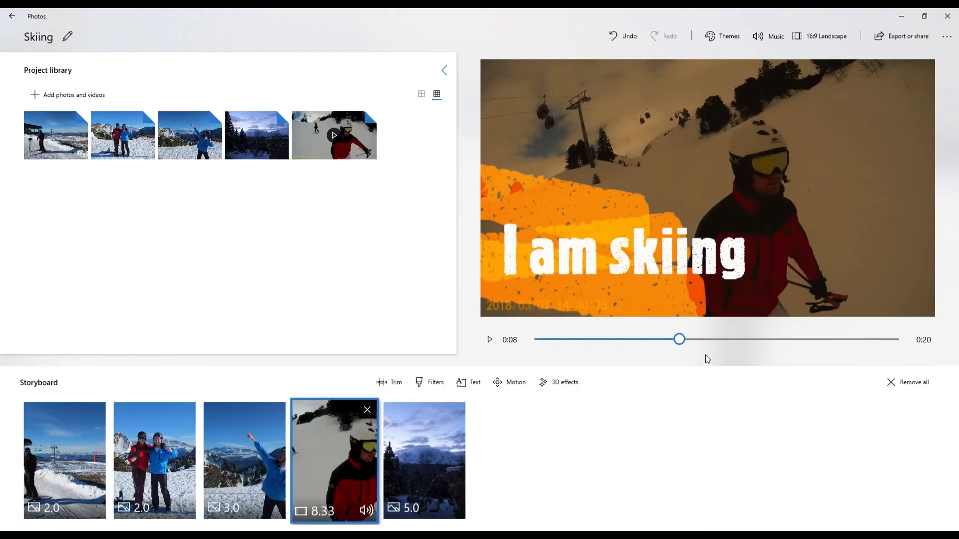
left_click_drag(679, 339, 567, 340)
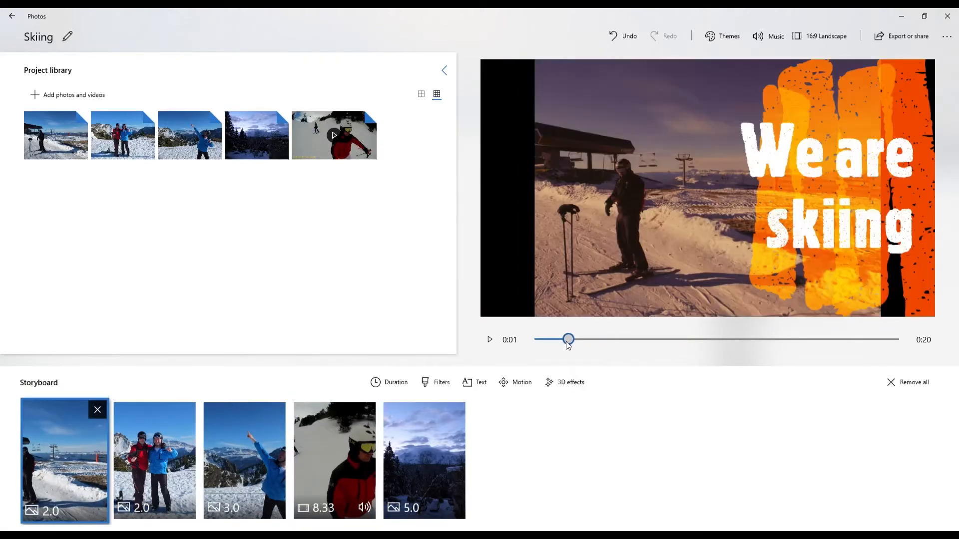
left_click(489, 339)
left_click(490, 342)
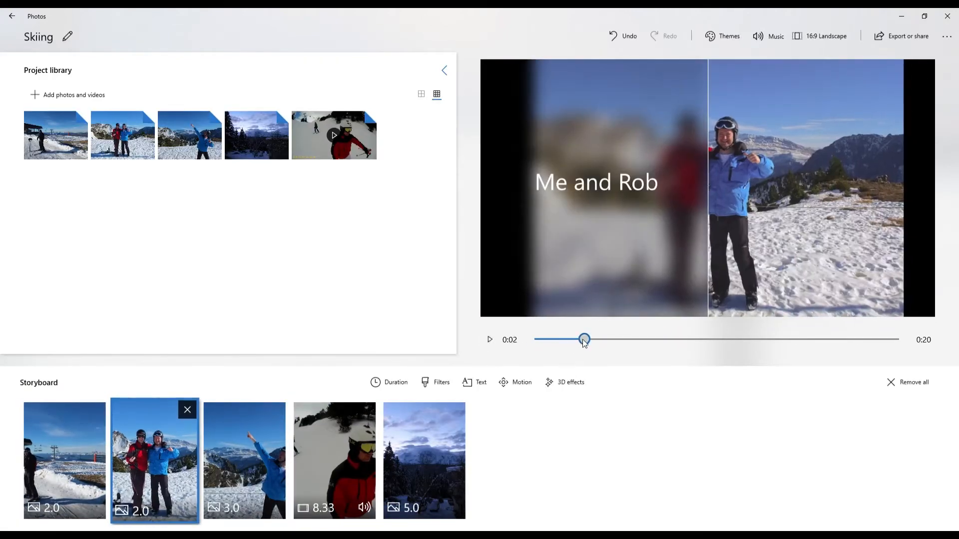
mouse_move(584, 341)
left_mouse_down()
mouse_move(569, 341)
mouse_move(811, 341)
mouse_move(754, 341)
left_mouse_up()
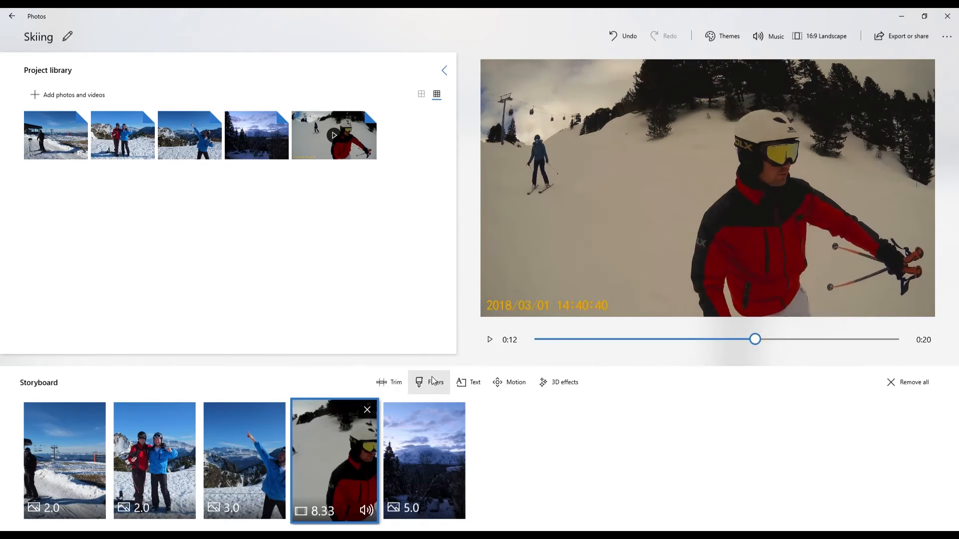
Try the Chilled and Adventure styles for the ski video's text, checking each about five seconds in, and discard the changes.
left_click(469, 383)
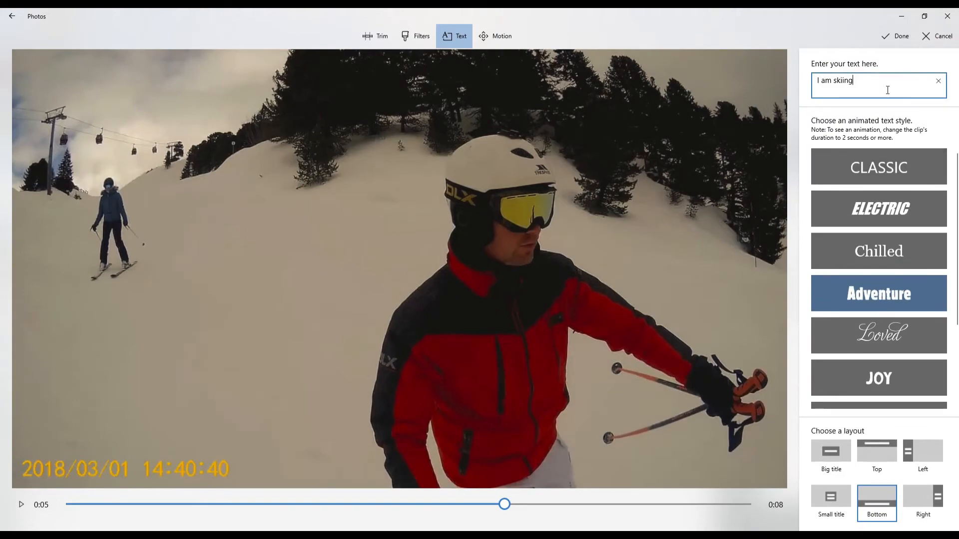
mouse_move(512, 504)
left_mouse_down()
mouse_move(475, 505)
mouse_move(516, 513)
left_mouse_up()
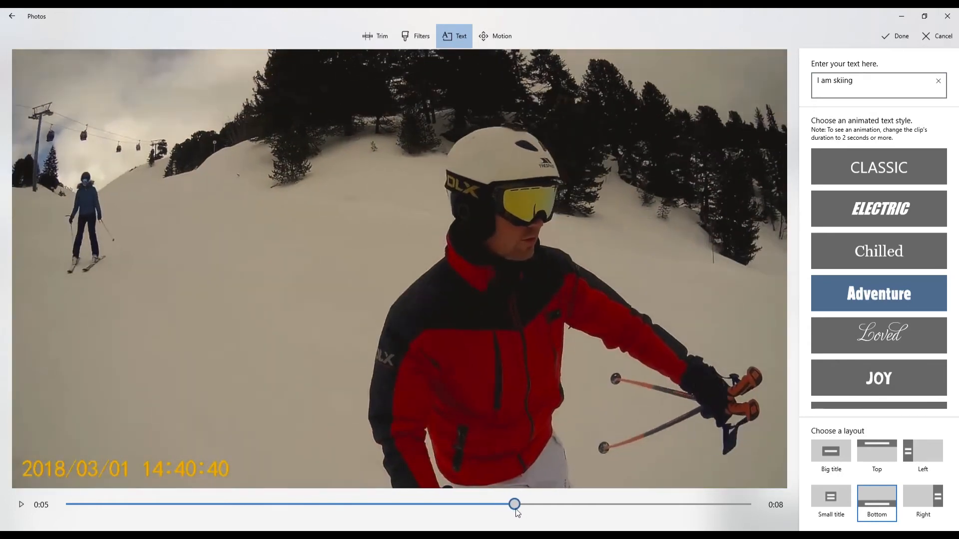
left_click(873, 253)
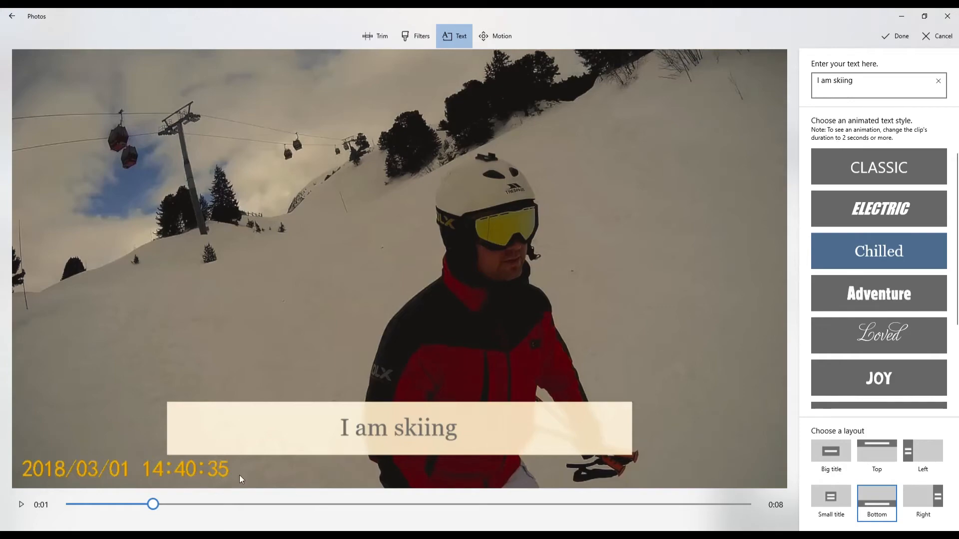
left_click_drag(153, 505, 494, 517)
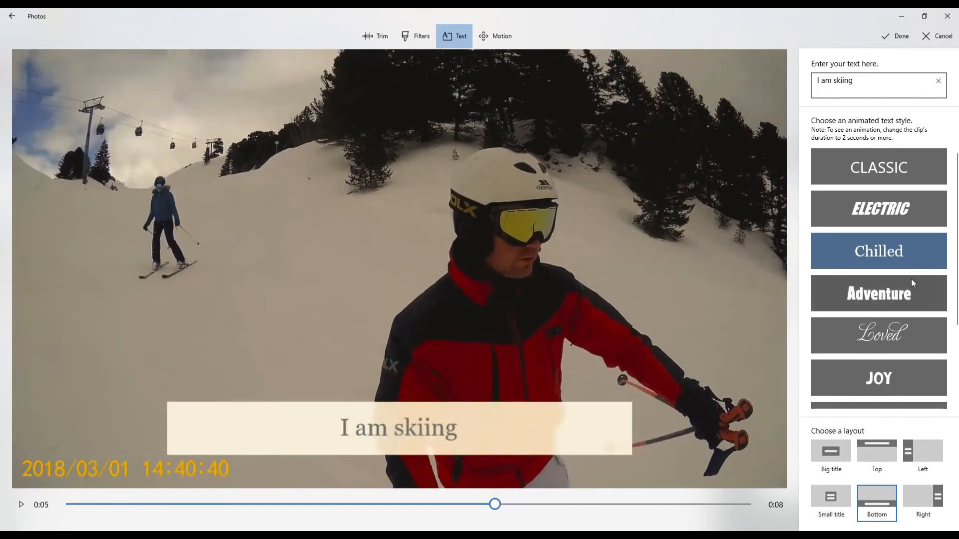
left_click(877, 309)
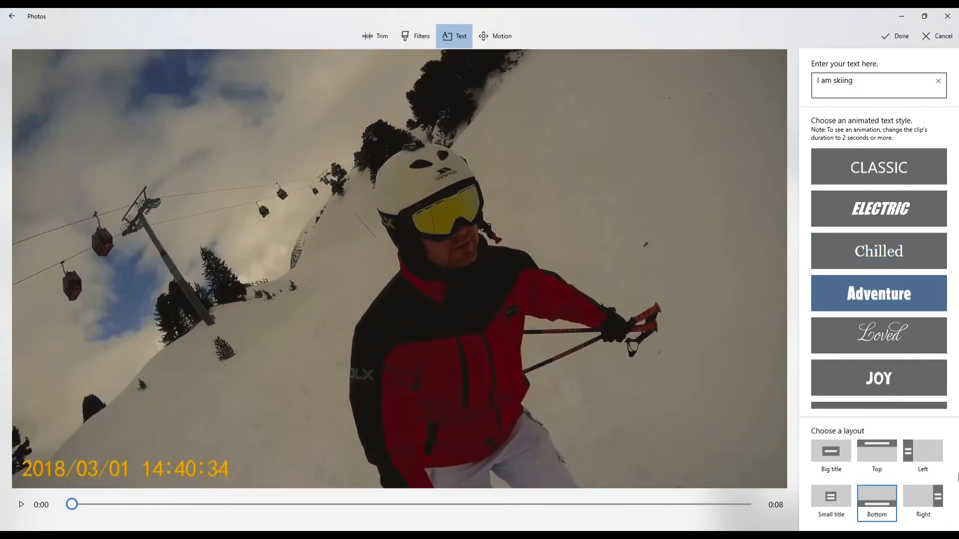
left_click_drag(71, 504, 509, 516)
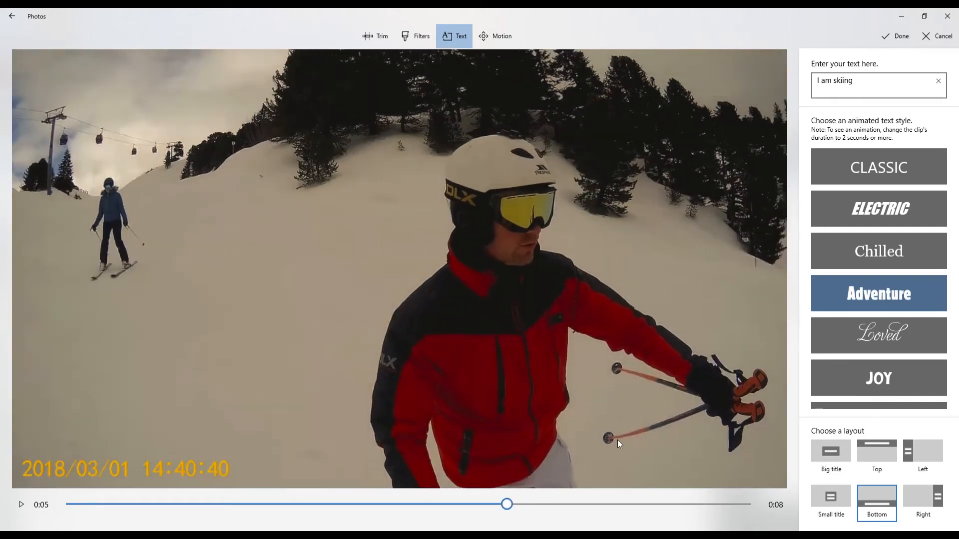
left_click(937, 36)
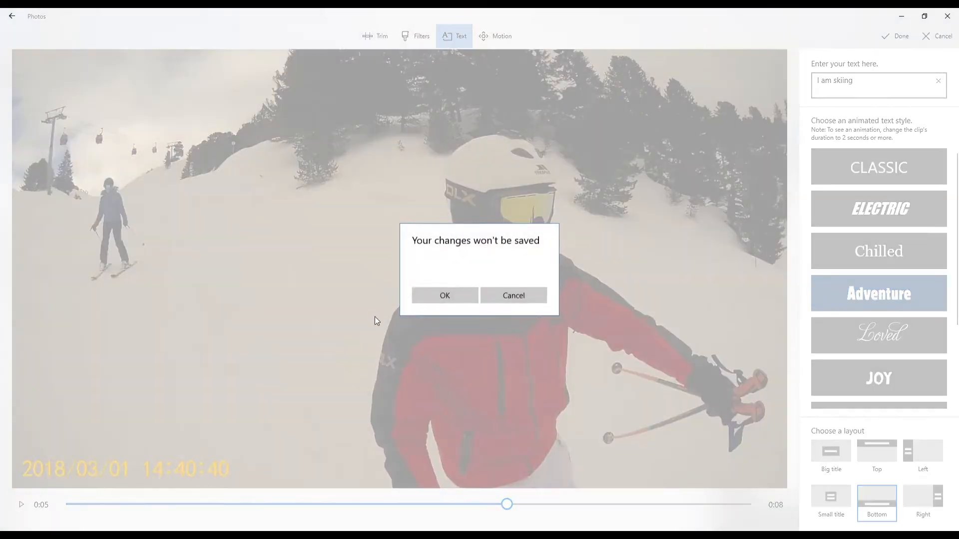
left_click(519, 296)
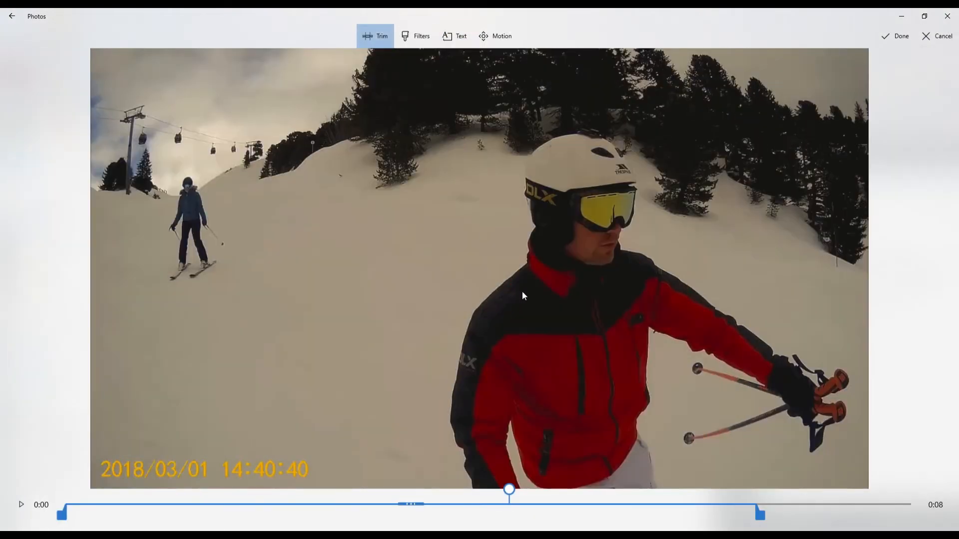
Trim the end of the ski video to a duration of 5.37 seconds and save the trim.
mouse_move(508, 490)
left_mouse_down()
mouse_move(491, 488)
mouse_move(513, 489)
left_mouse_up()
left_click_drag(765, 520, 518, 524)
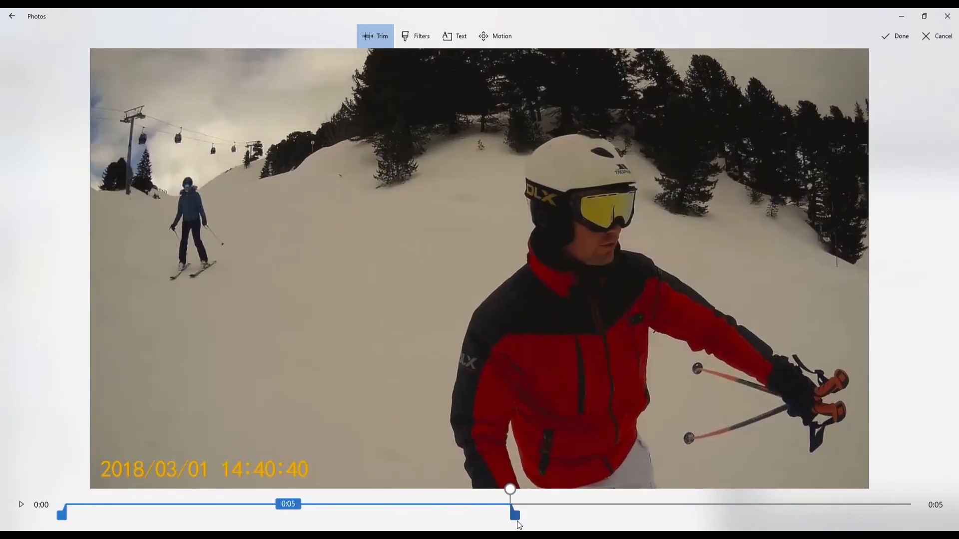
left_click(895, 36)
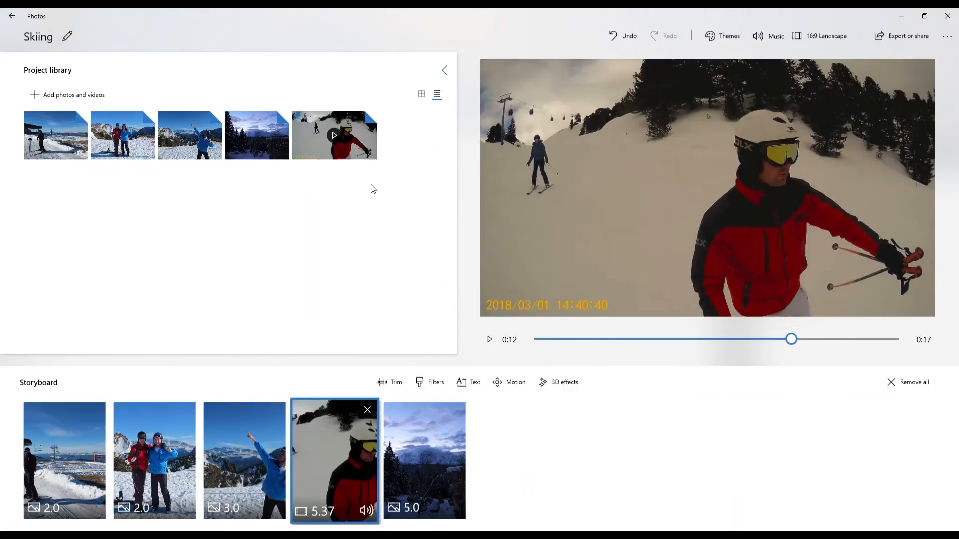
Insert a second copy of the ski video between the trimmed clip and the sunset photo, and scrub through both clips.
left_click_drag(350, 143, 468, 528)
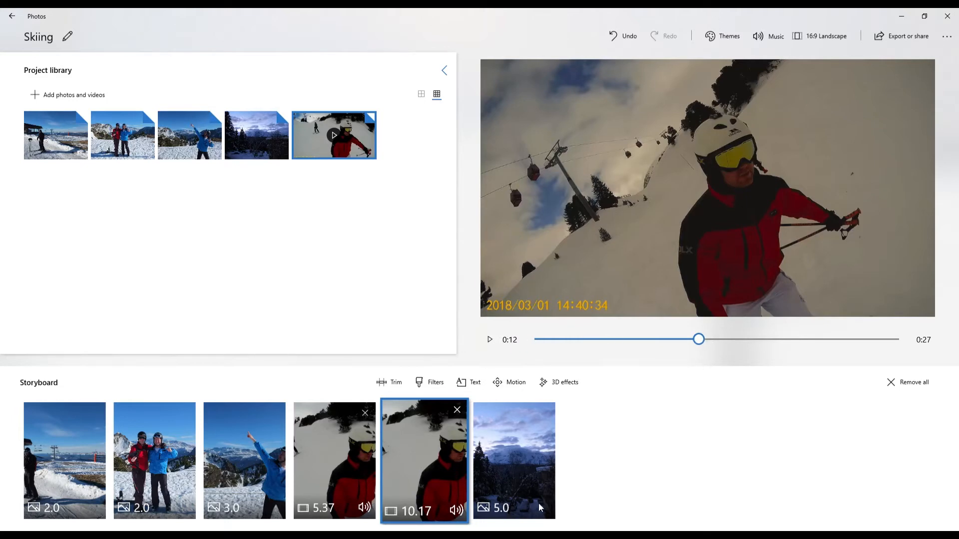
left_click(362, 487)
left_click_drag(632, 344, 743, 362)
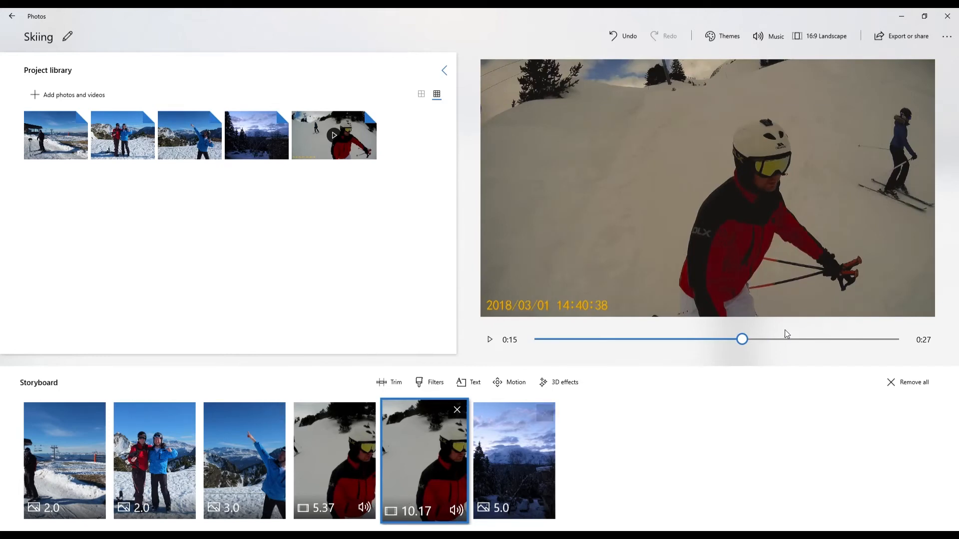
left_click(747, 341)
left_click_drag(752, 342, 744, 341)
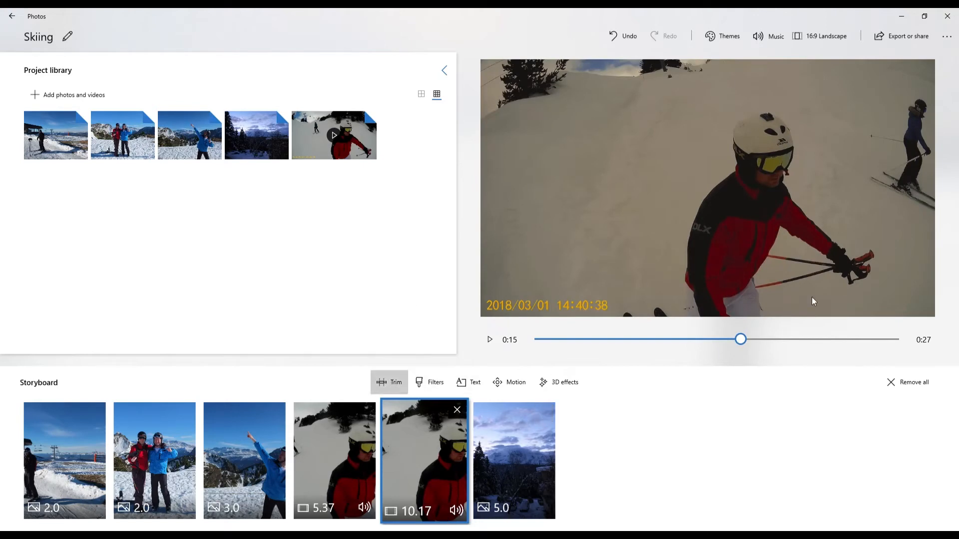
Trim the start of the second ski clip to about 6 seconds, keeping its last 4.0 seconds, and save it.
left_click(389, 382)
left_click_drag(69, 517, 582, 529)
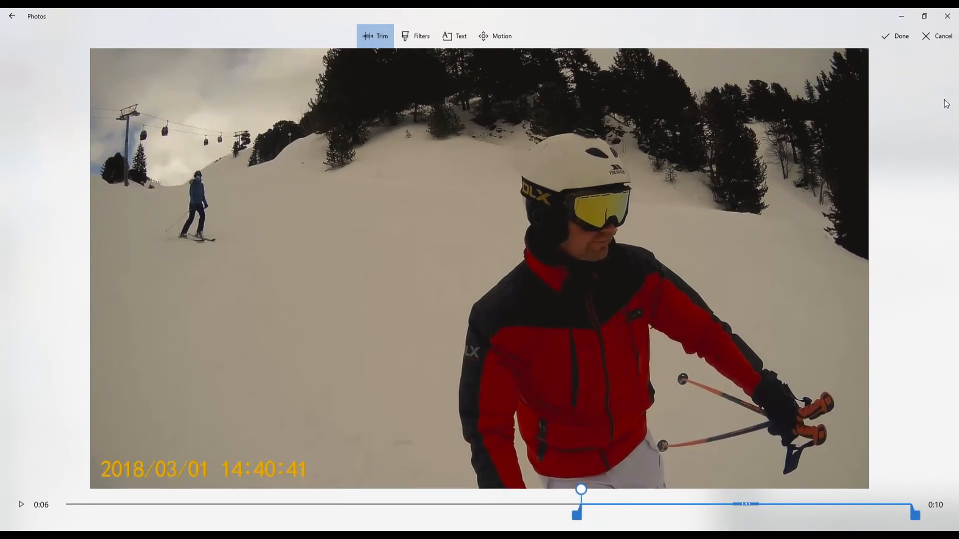
left_click(900, 36)
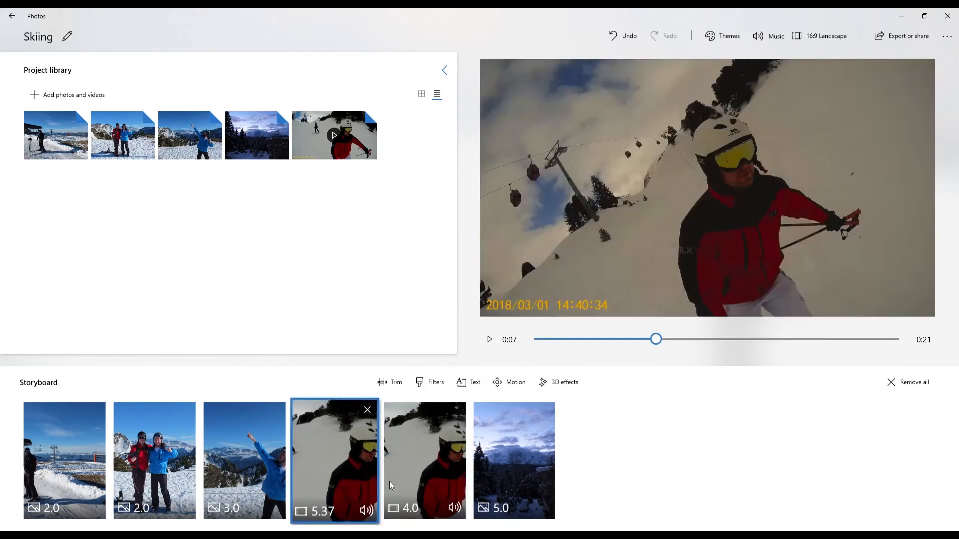
Add the text "Weee" to the second ski clip in the Adventure style with the Bottom layout, save it and preview the first clip.
left_click(330, 466)
left_click_drag(658, 342, 775, 347)
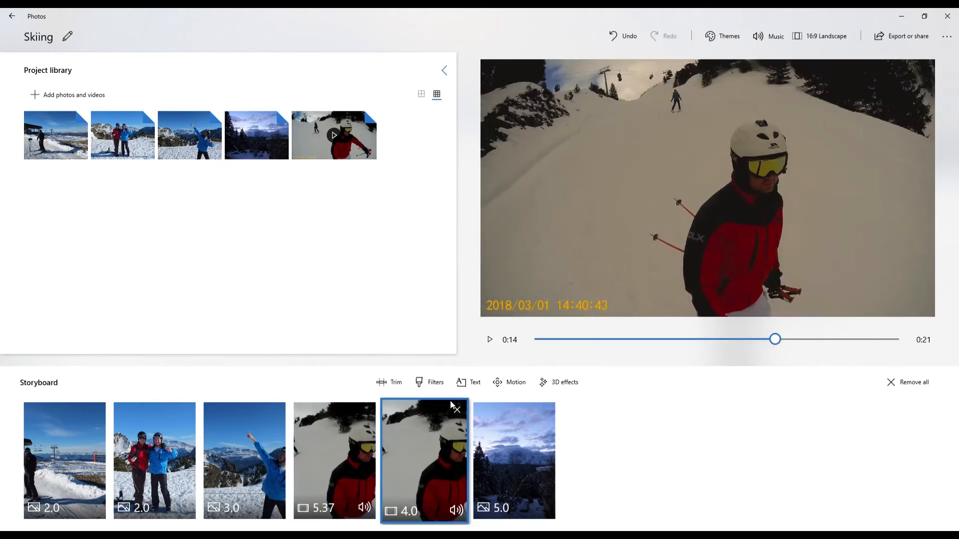
left_click(469, 382)
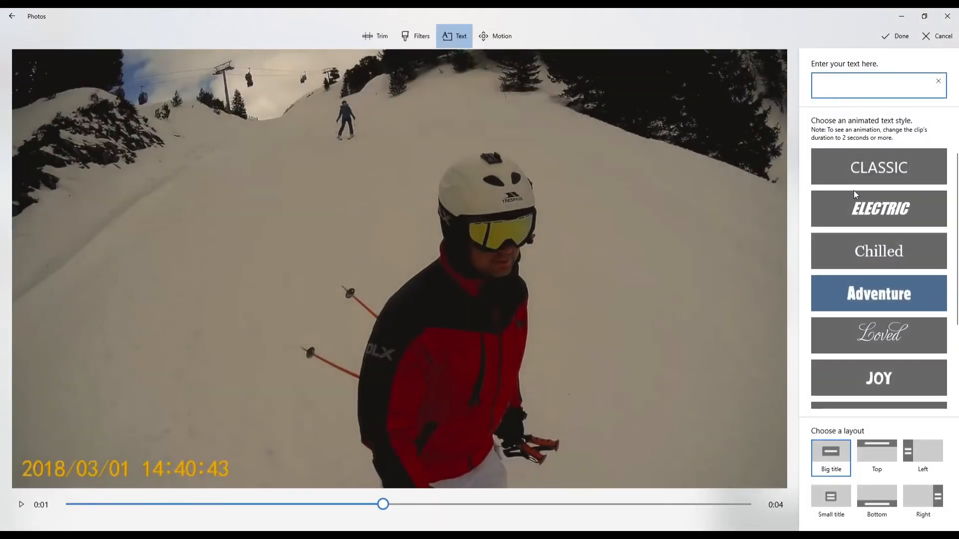
type("Weee")
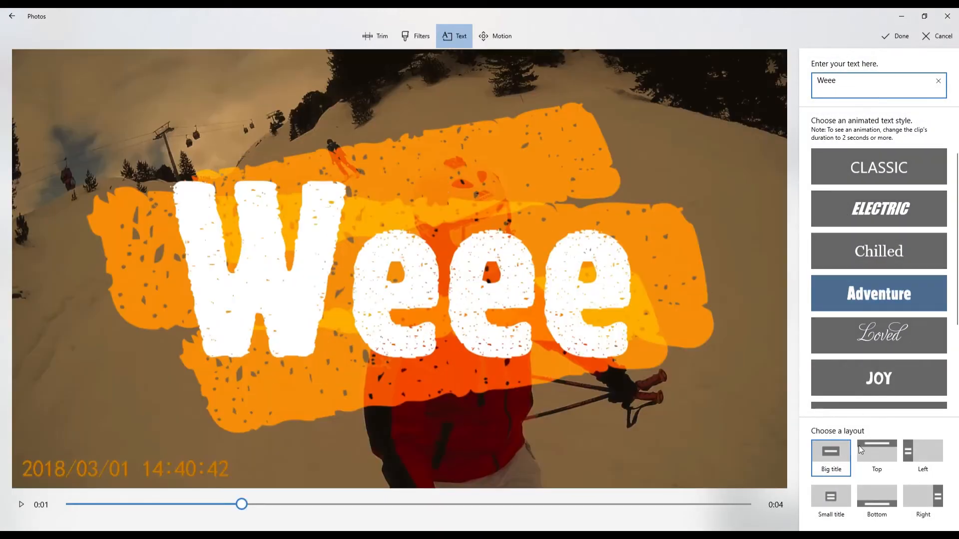
left_click(877, 499)
left_click(895, 36)
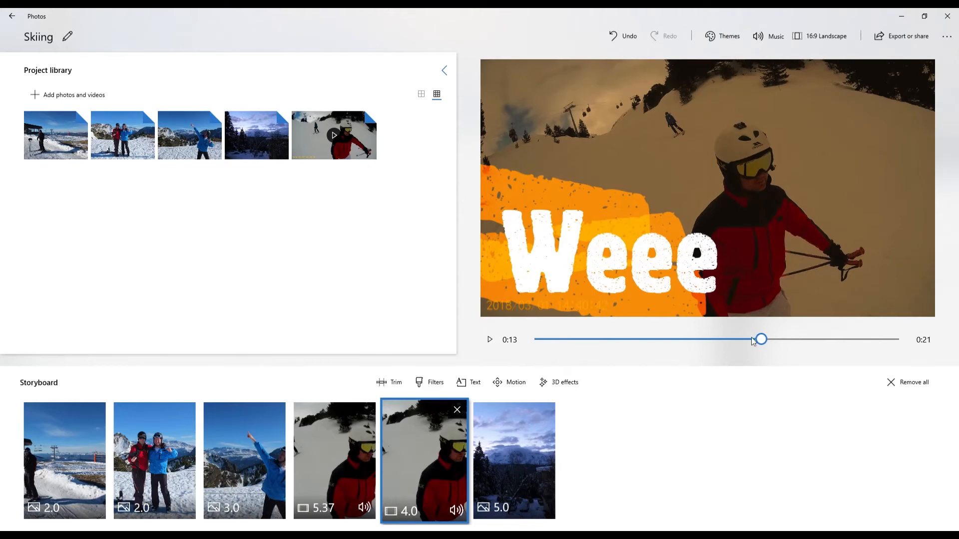
left_click(354, 463)
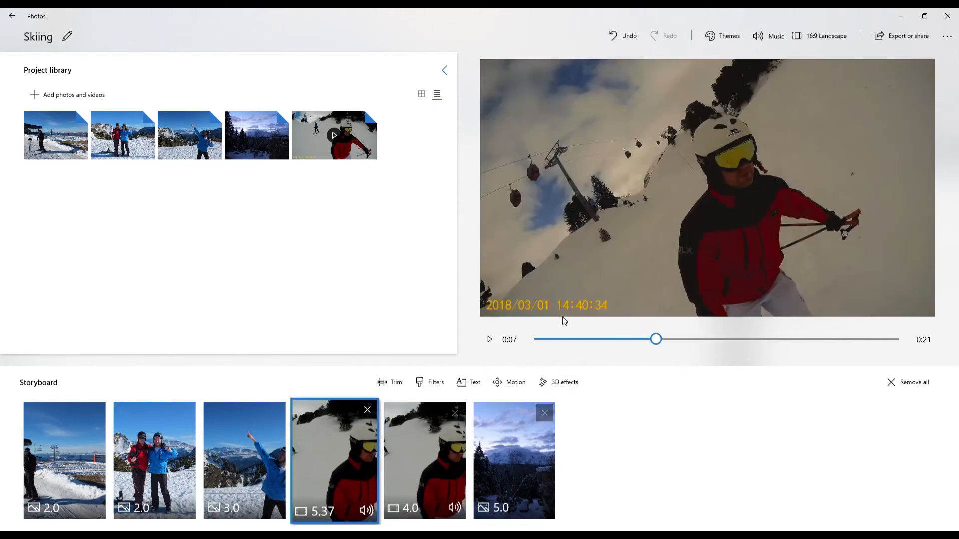
left_click_drag(653, 343, 714, 345)
mouse_move(720, 340)
left_mouse_down()
mouse_move(819, 340)
mouse_move(722, 344)
left_mouse_up()
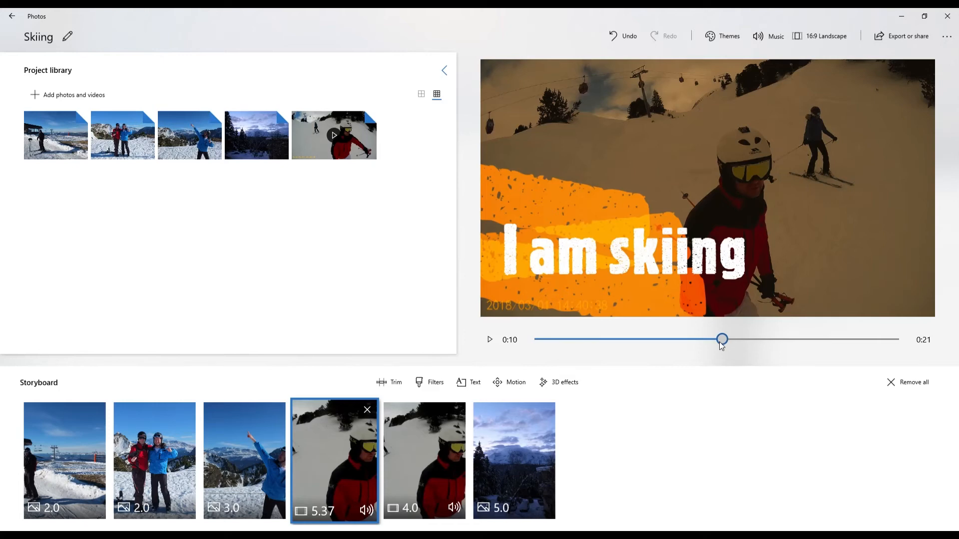
Try placing and resizing the Comet trail 3D effect in the sky of the sunset photo, and discard the changes.
left_click(548, 444)
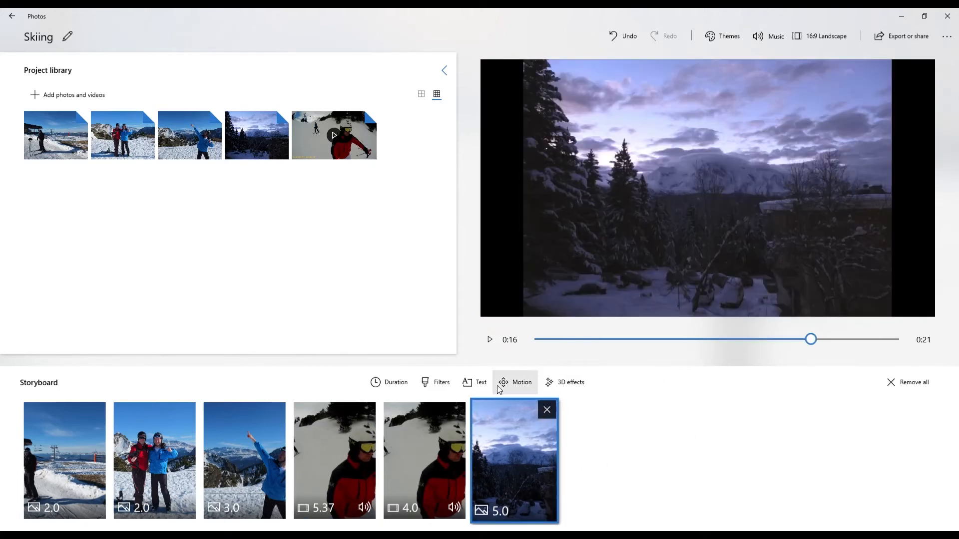
left_click(569, 384)
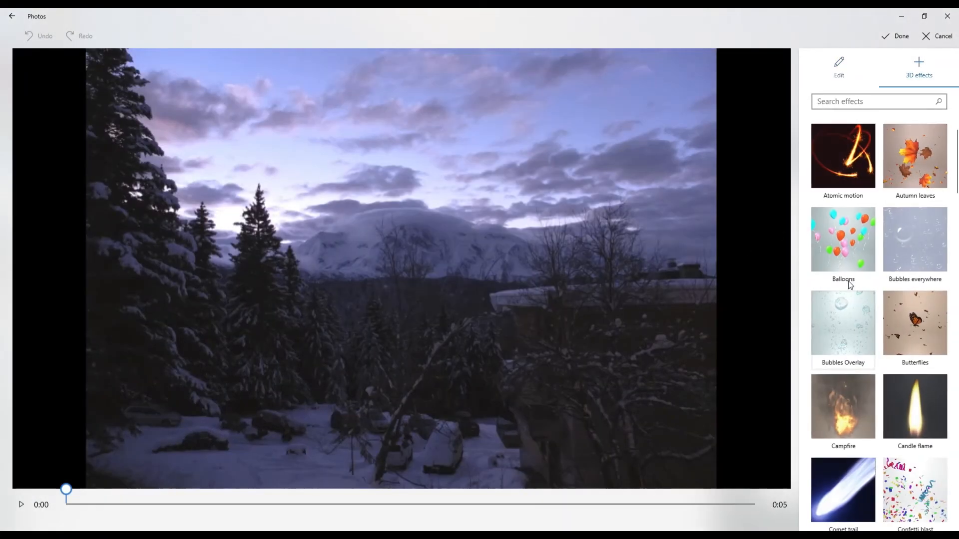
mouse_move(956, 173)
left_mouse_down()
mouse_move(957, 285)
mouse_move(957, 163)
mouse_move(957, 184)
left_mouse_up()
left_click_drag(849, 357, 541, 107)
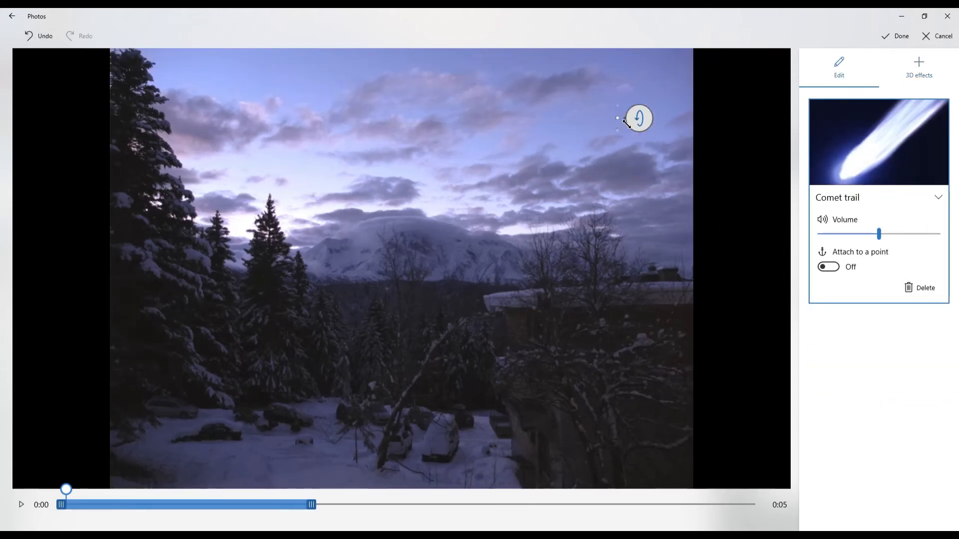
left_click_drag(489, 67, 553, 165)
left_click_drag(606, 110, 624, 158)
left_click(938, 37)
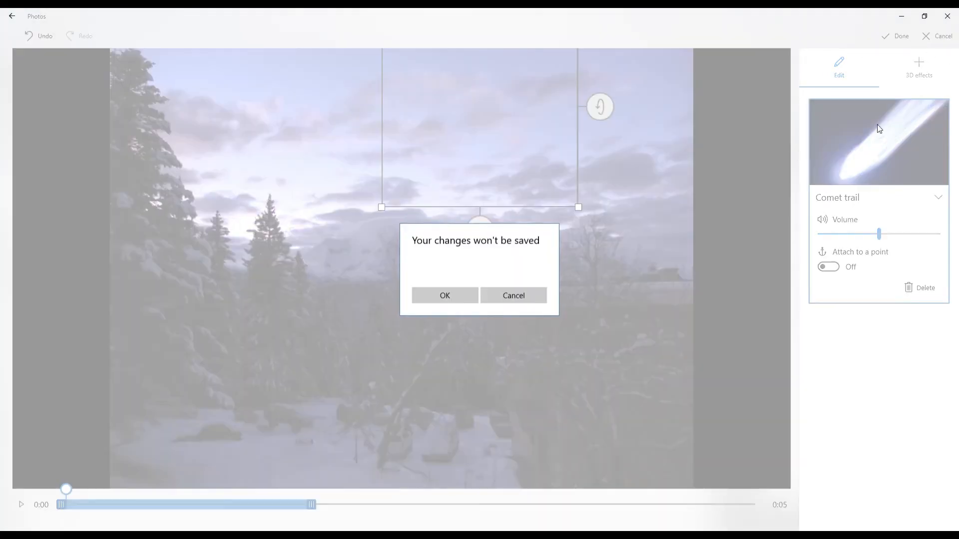
left_click(445, 295)
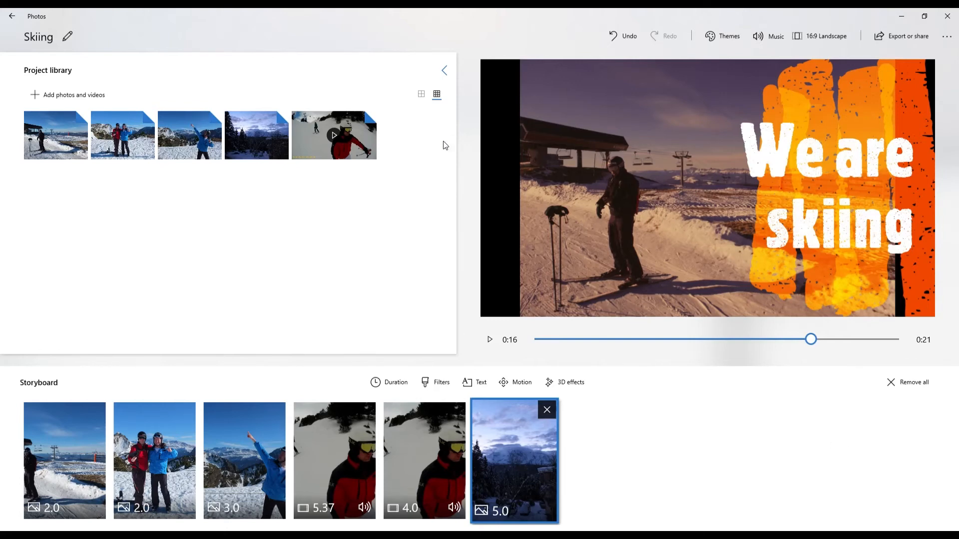
Apply the Iceberg filter to the sunset photo at the end of the storyboard and save it.
left_click_drag(810, 341, 846, 347)
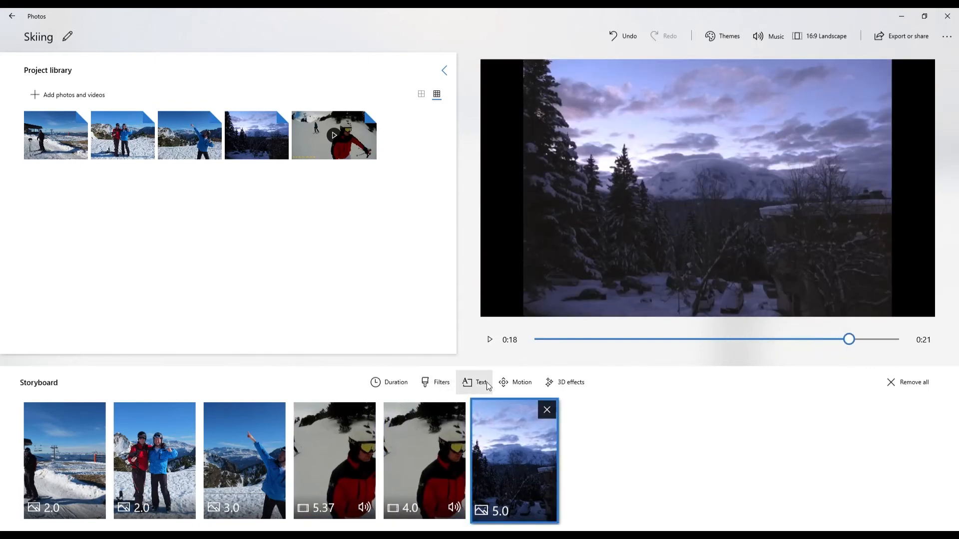
left_click(436, 382)
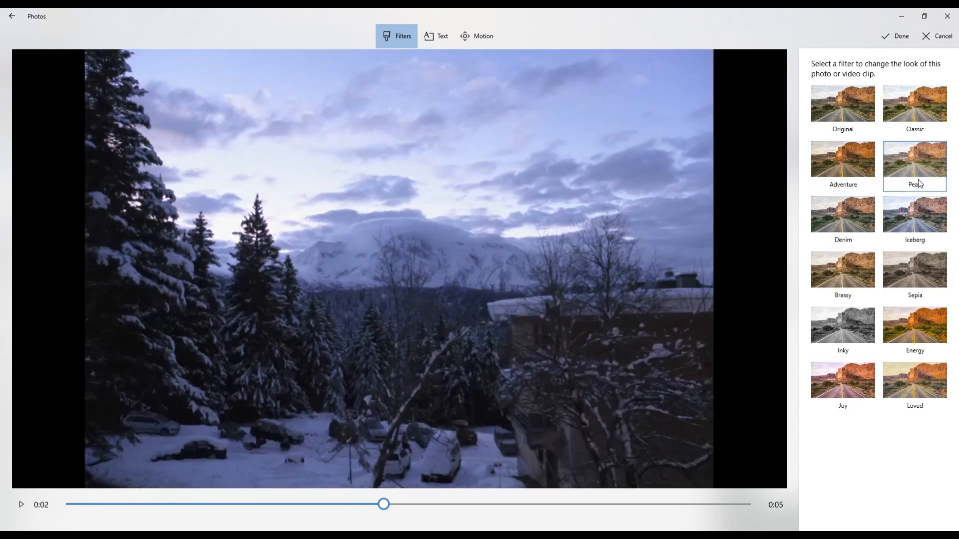
left_click(913, 246)
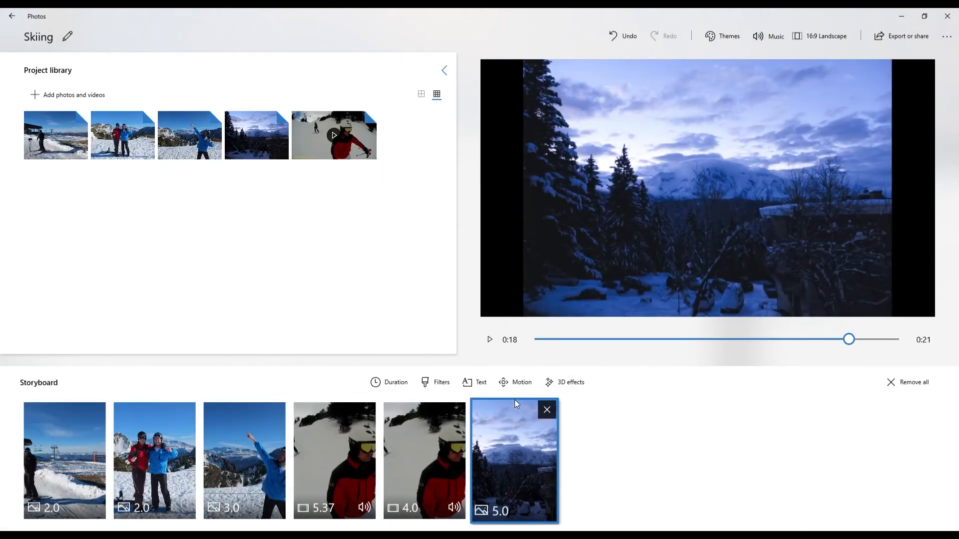
Add the text "Thank you" to the sunset photo in the Boom animated style.
left_click(481, 383)
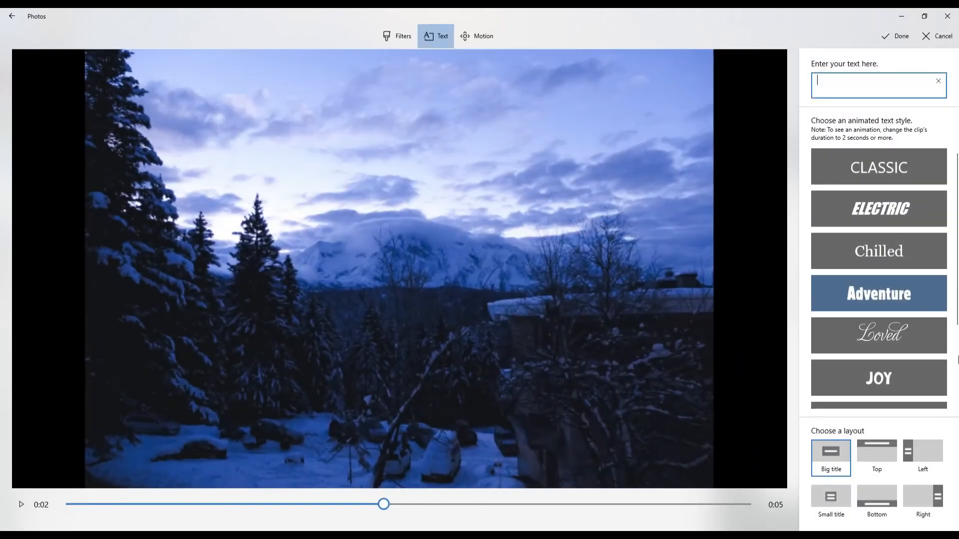
scroll(940, 360, "down", 3)
left_click(886, 389)
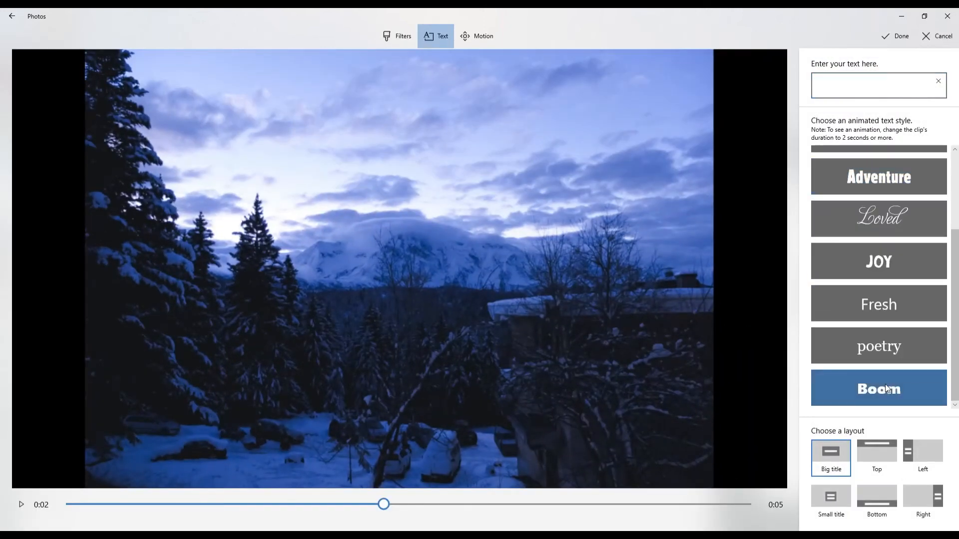
left_click(856, 93)
type("Thank you")
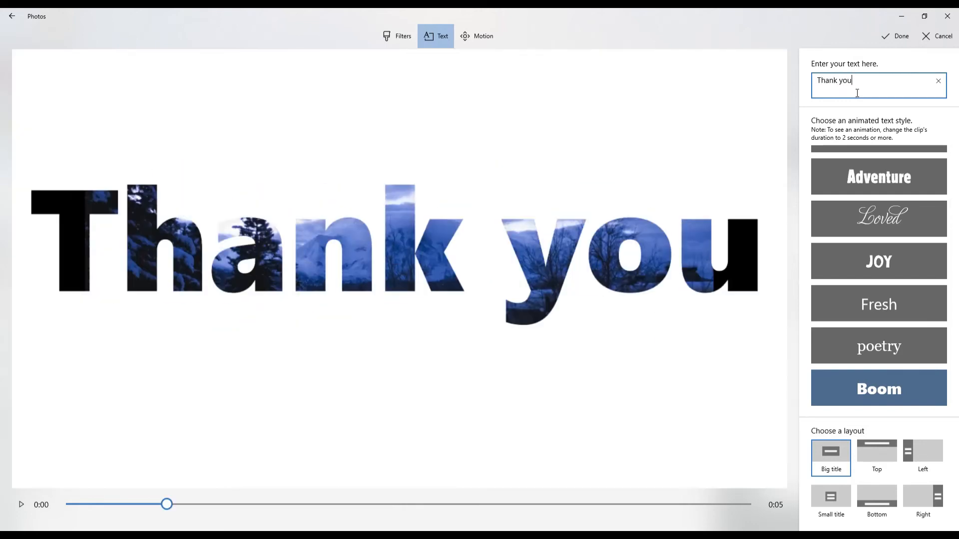
Compare the Bottom, Right and Left text layouts, save the text with Big title, and scrub through the whole video.
left_click(877, 499)
left_click(924, 506)
left_click(932, 454)
left_click(830, 452)
left_click(894, 36)
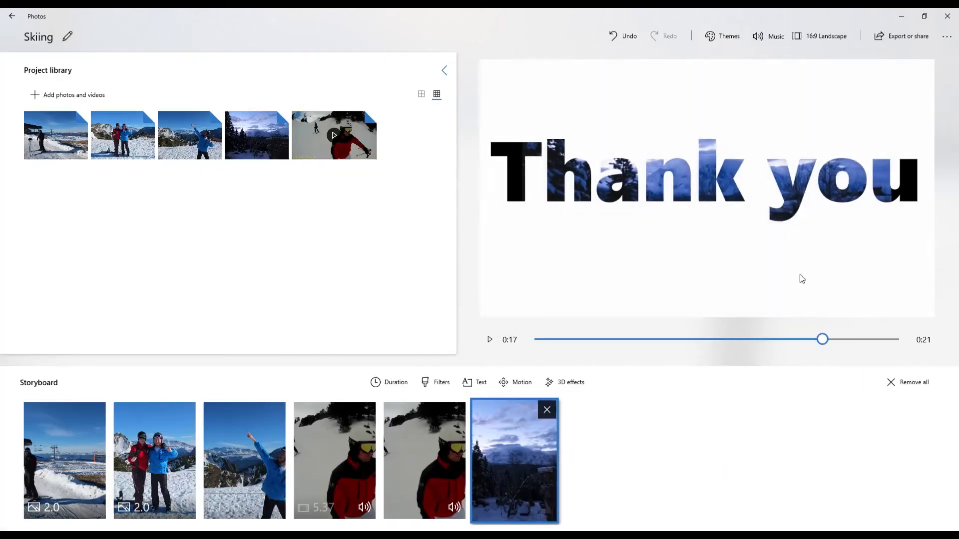
left_click_drag(822, 340, 548, 340)
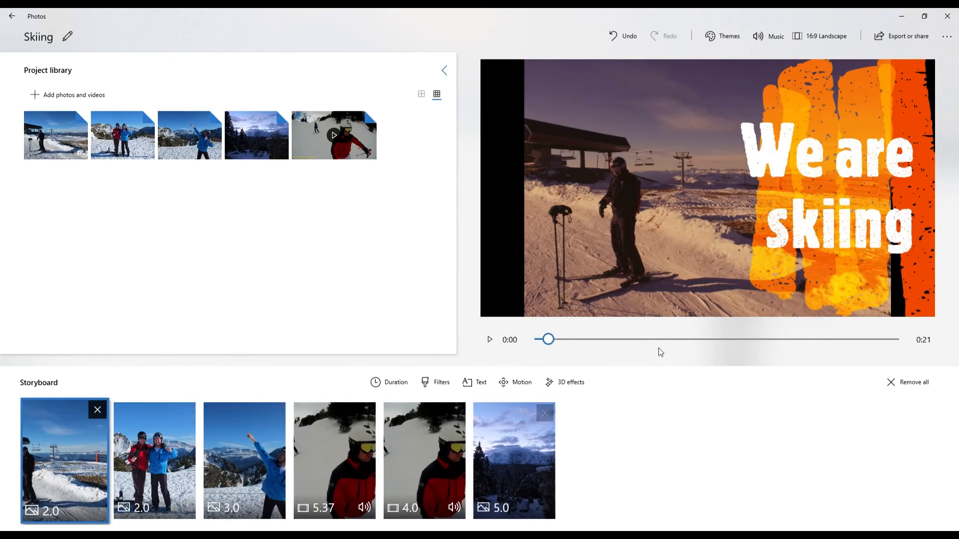
left_click_drag(548, 341, 912, 342)
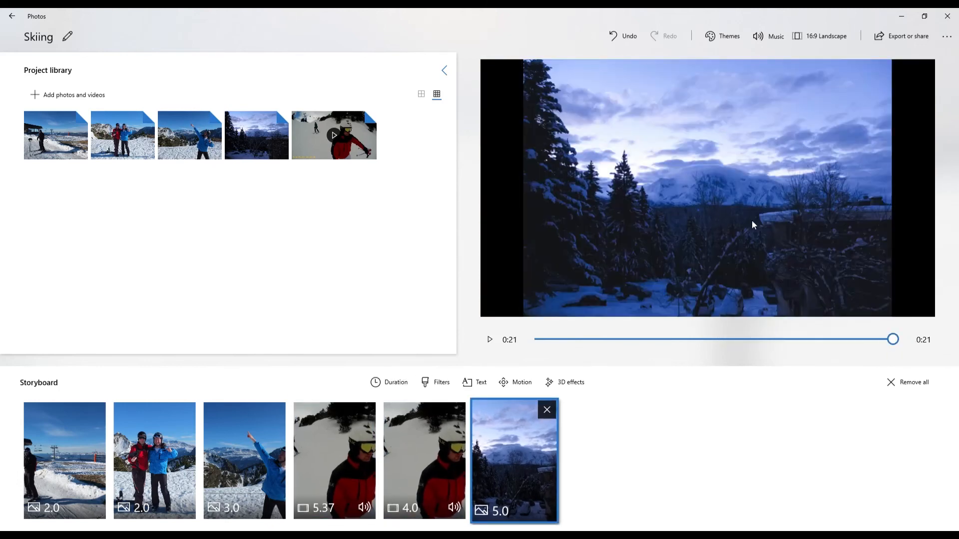
Set the recommended track Street Party as background music and play the beginning of the video.
left_click(773, 37)
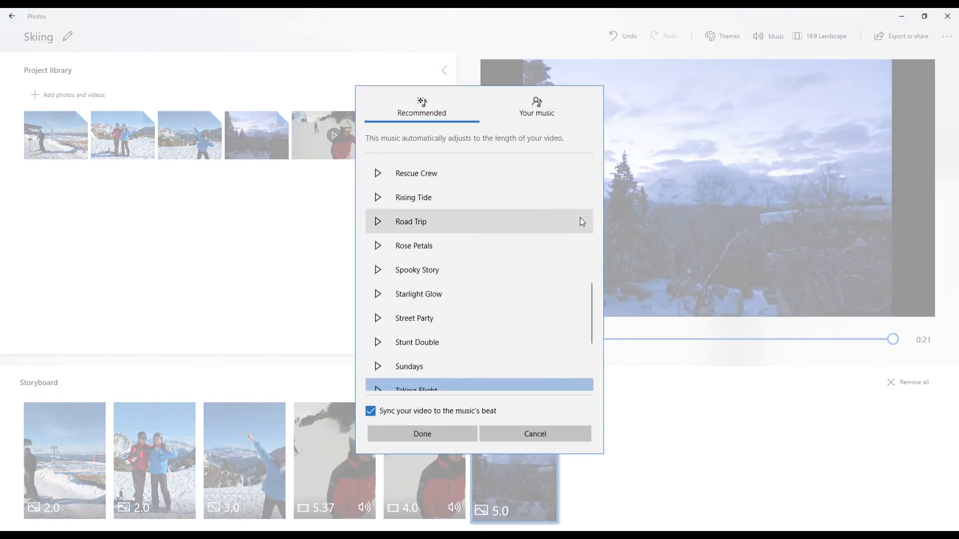
left_click_drag(591, 302, 604, 190)
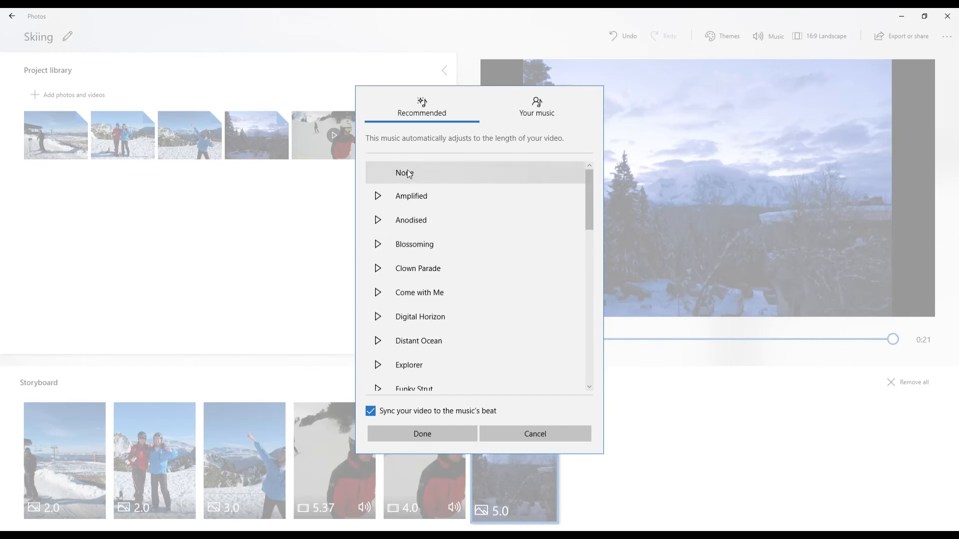
left_click_drag(594, 197, 592, 327)
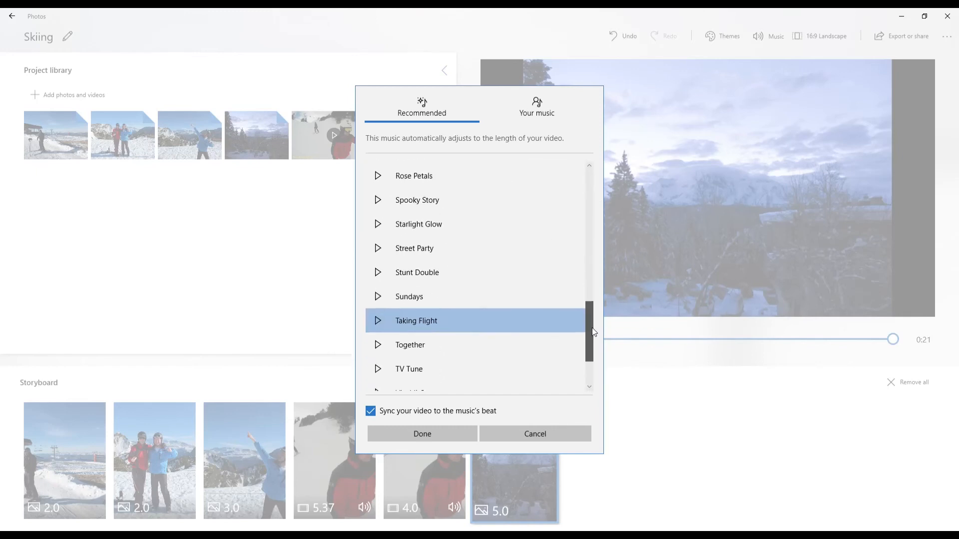
left_click(418, 251)
left_click(453, 433)
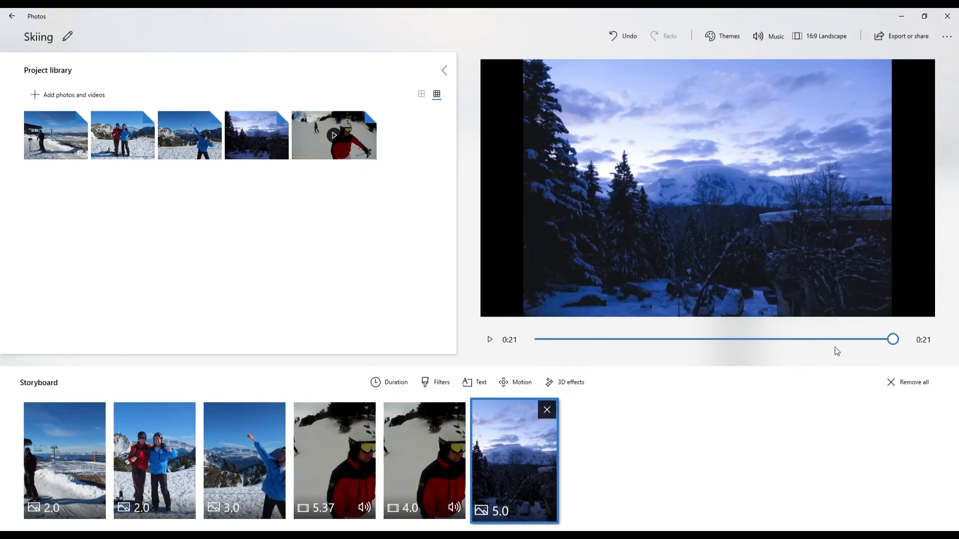
left_click_drag(895, 343, 538, 339)
left_click(490, 339)
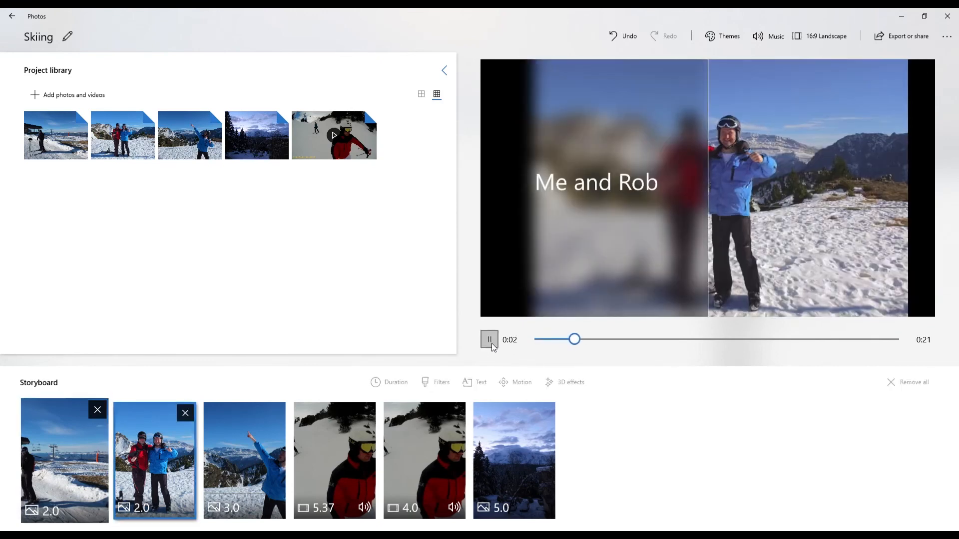
left_click(490, 342)
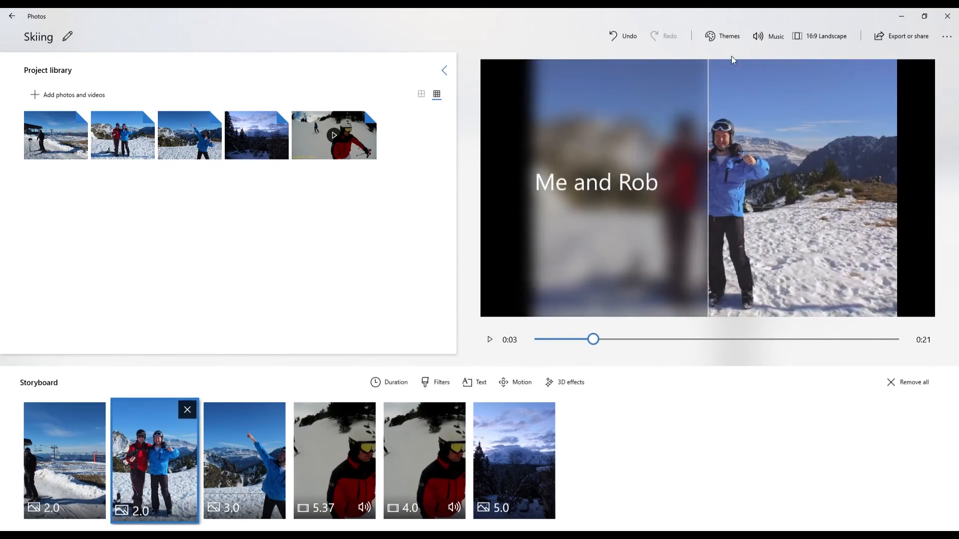
Lower the music volume to 6 and play the video again from the start into the first ski clip.
left_click(760, 39)
left_click_drag(791, 64, 716, 69)
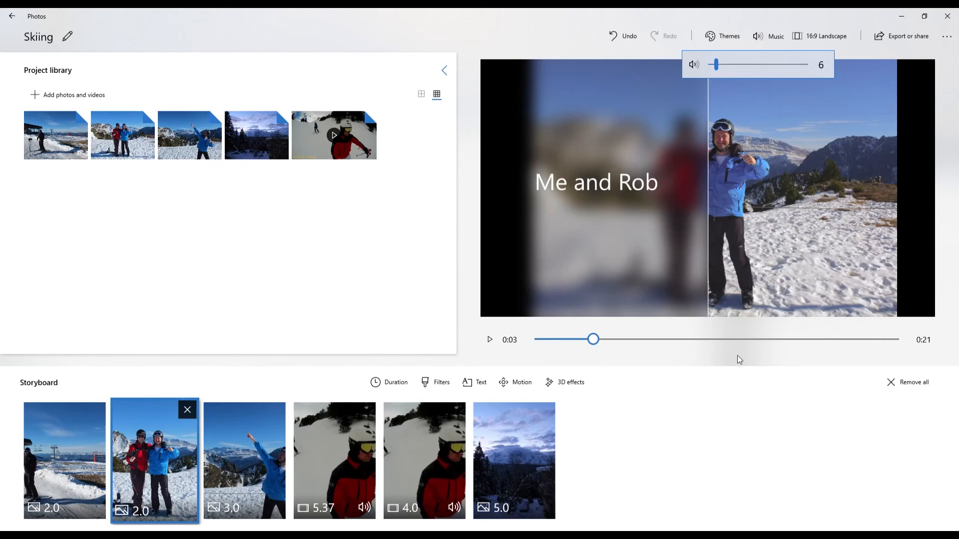
left_click(490, 343)
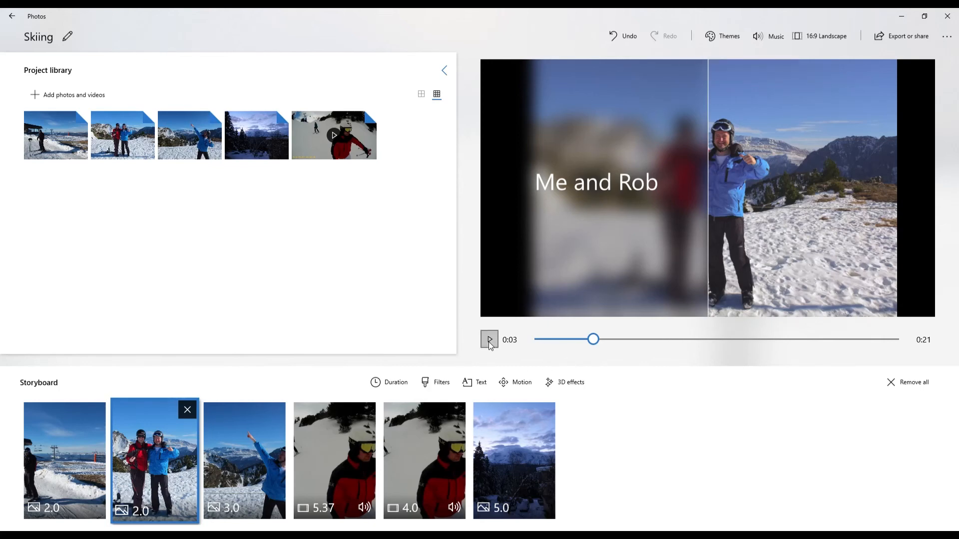
left_click_drag(592, 350, 538, 345)
key("space")
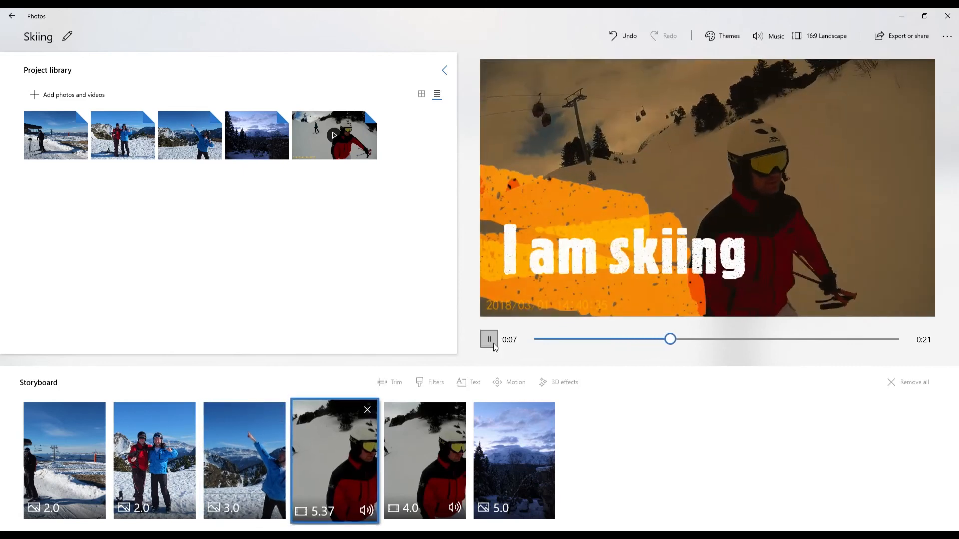
left_click(494, 344)
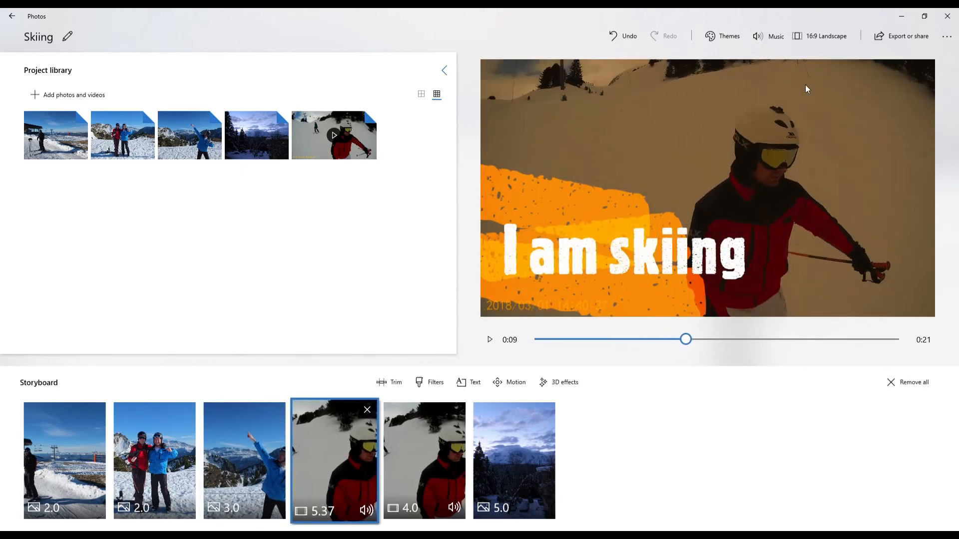
View the file size choices for exporting or sharing the video, and close them without exporting.
left_click(902, 40)
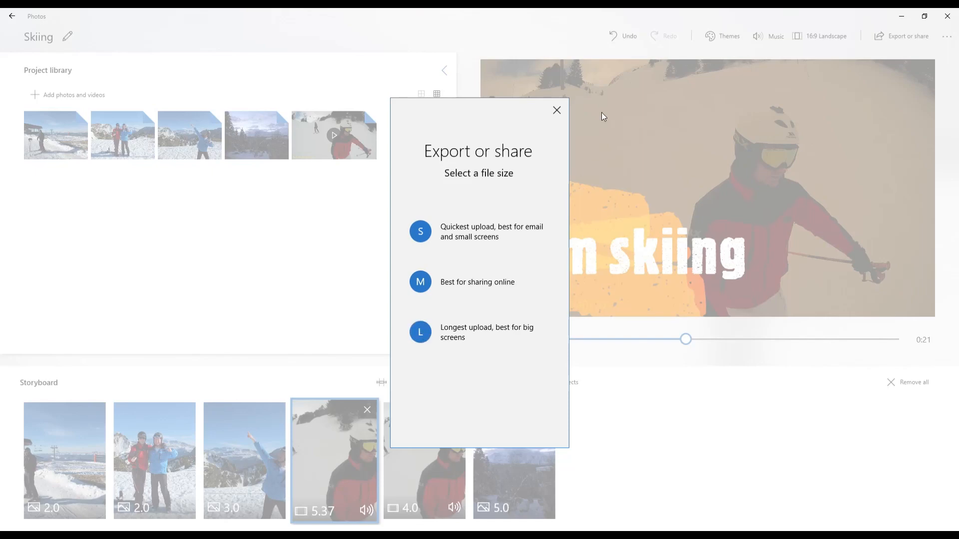
left_click(555, 109)
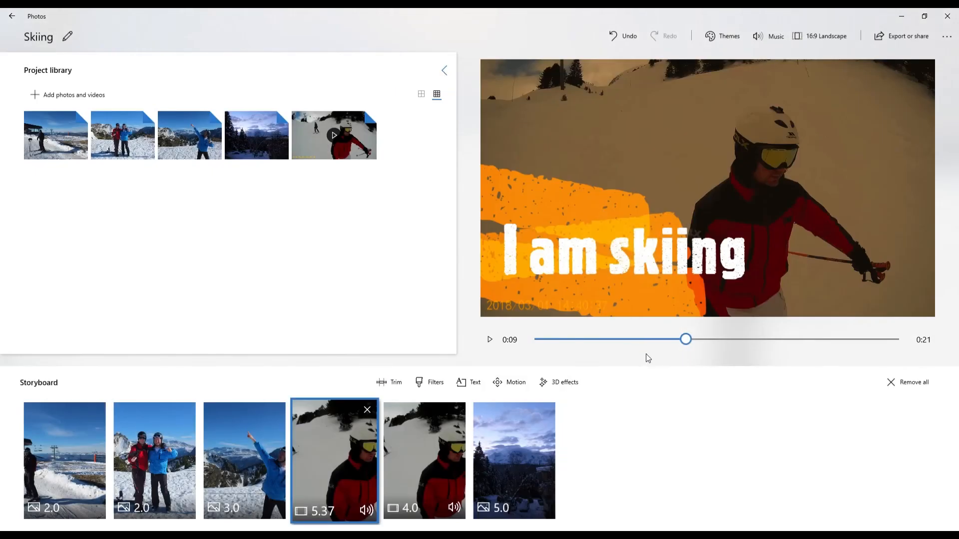